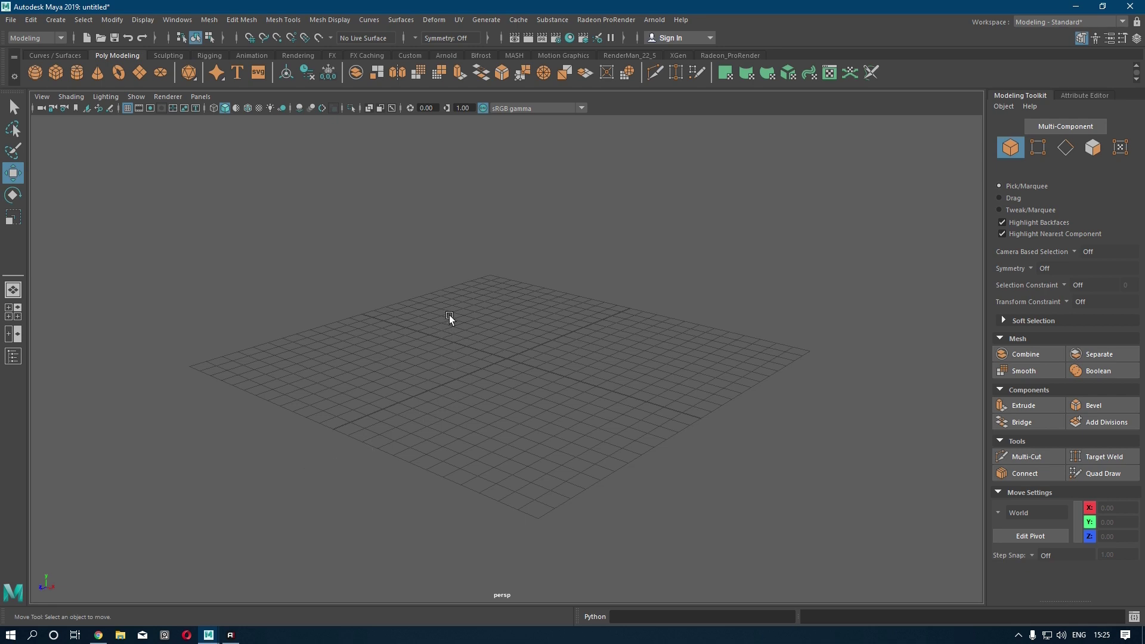
Step: Create a polygon cube at the centre of the grid
shift+right_drag(449, 318, 443, 350)
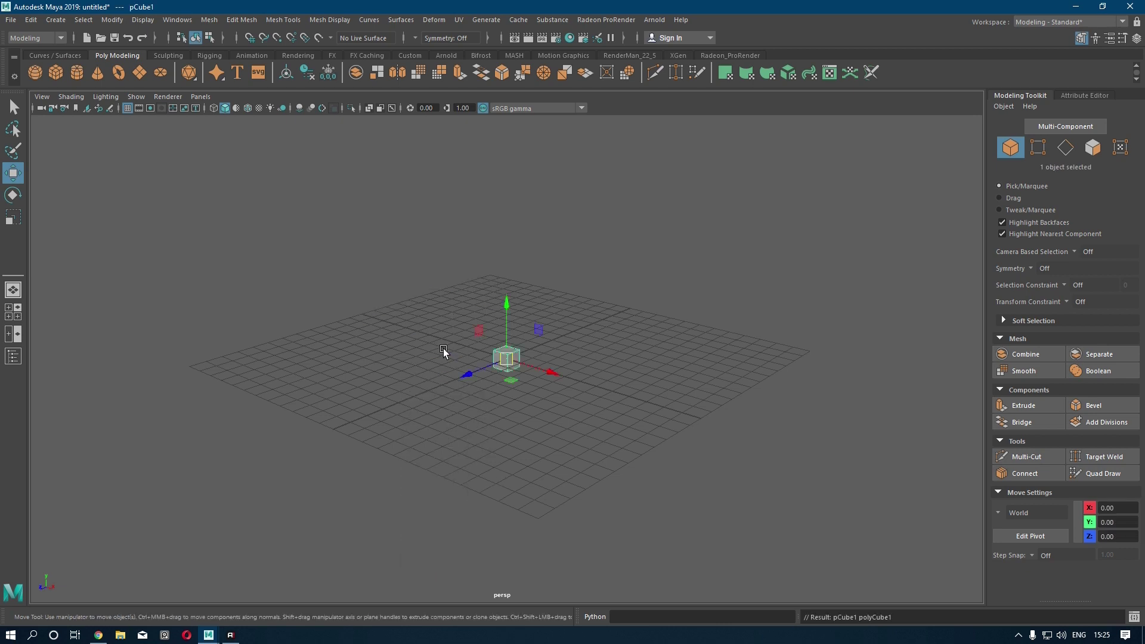
alt+drag(406, 292, 453, 369)
alt+right_drag(453, 370, 458, 459)
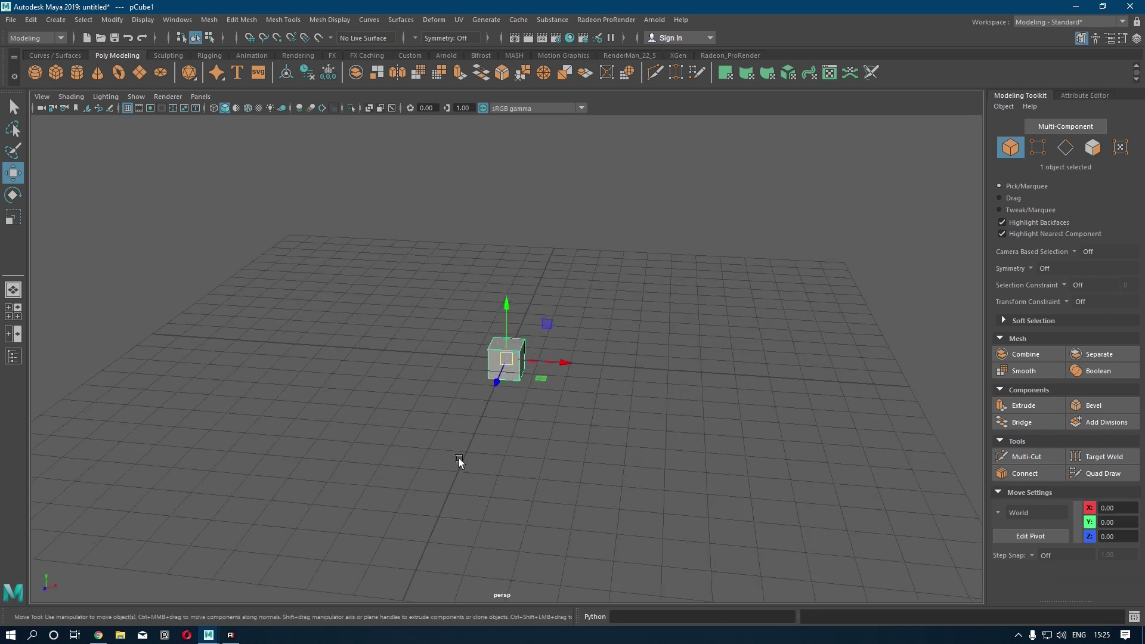
Step: Set the cube's width, height and depth to 4 each and return to the Move tool
key(t)
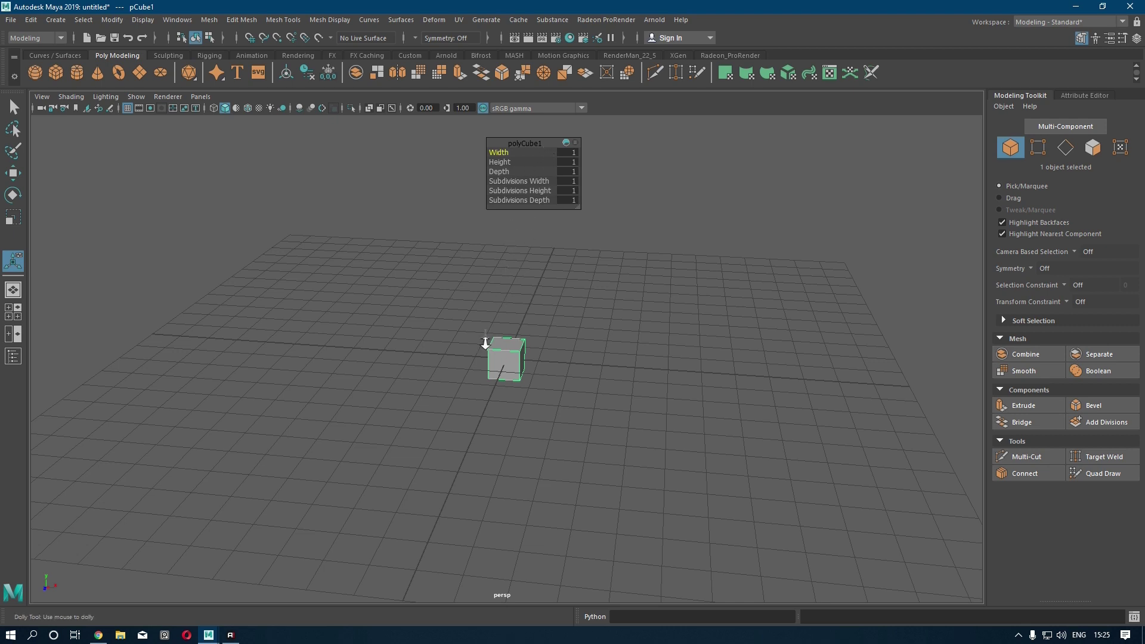
alt+drag(485, 345, 429, 300)
alt+middle_drag(430, 300, 423, 300)
alt+right_drag(422, 300, 462, 302)
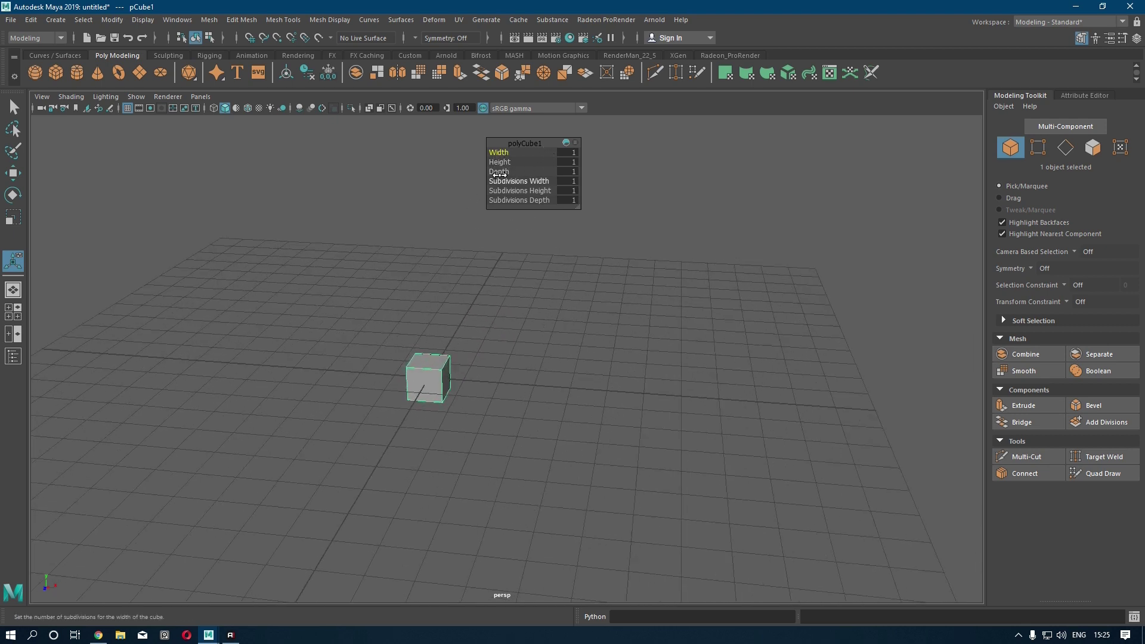
drag(498, 152, 544, 154)
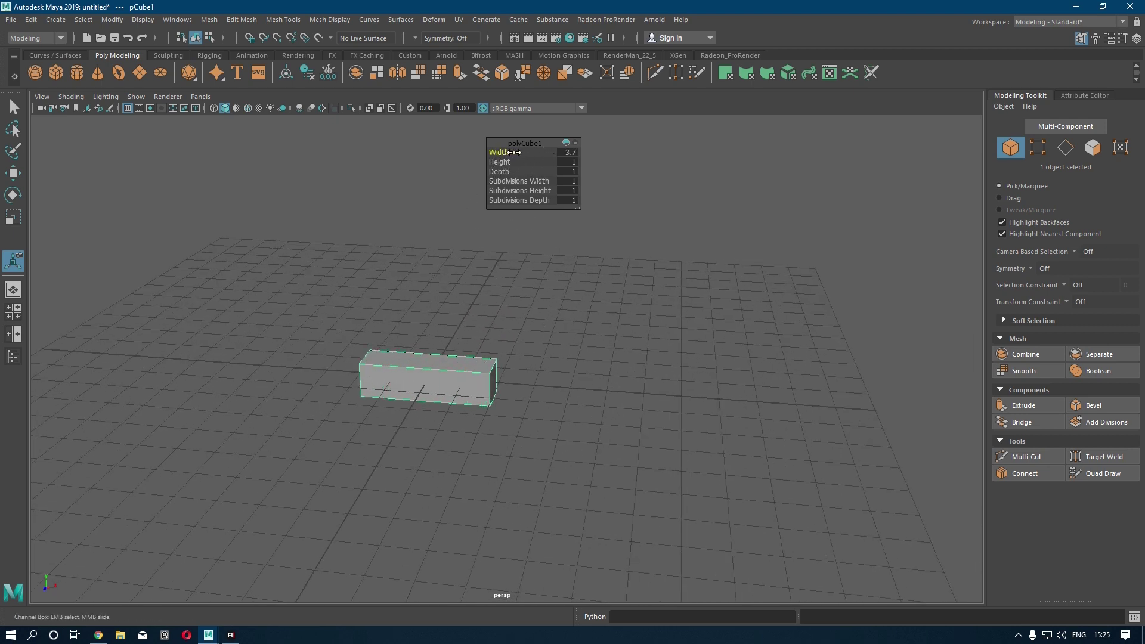
click(567, 152)
text(4)
key(Tab)
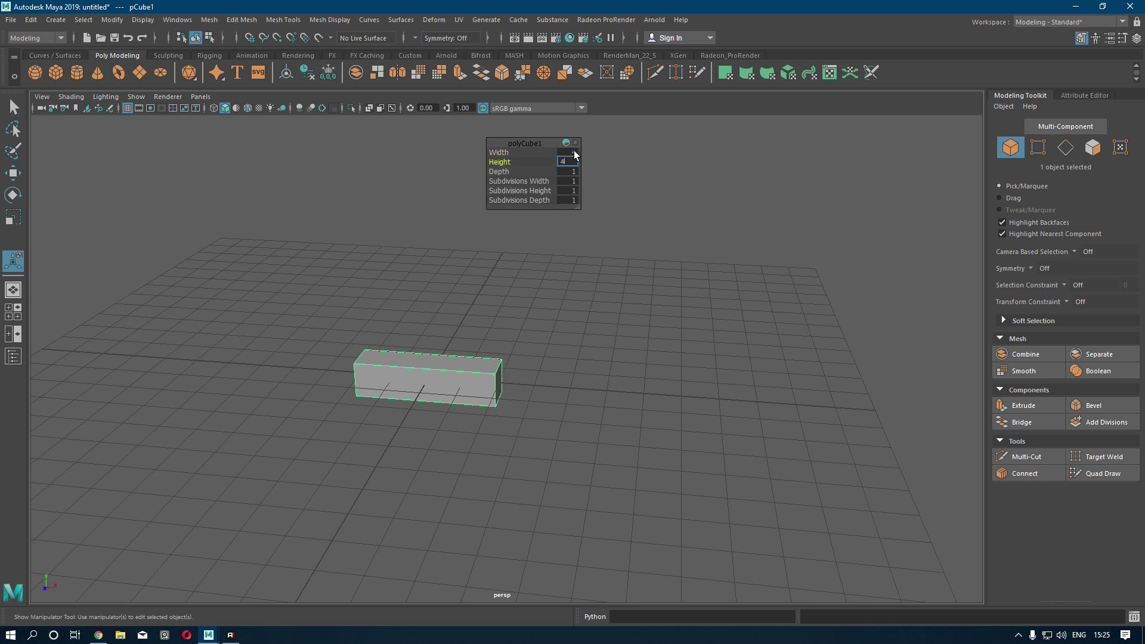
text(4)
key(Tab)
text(4)
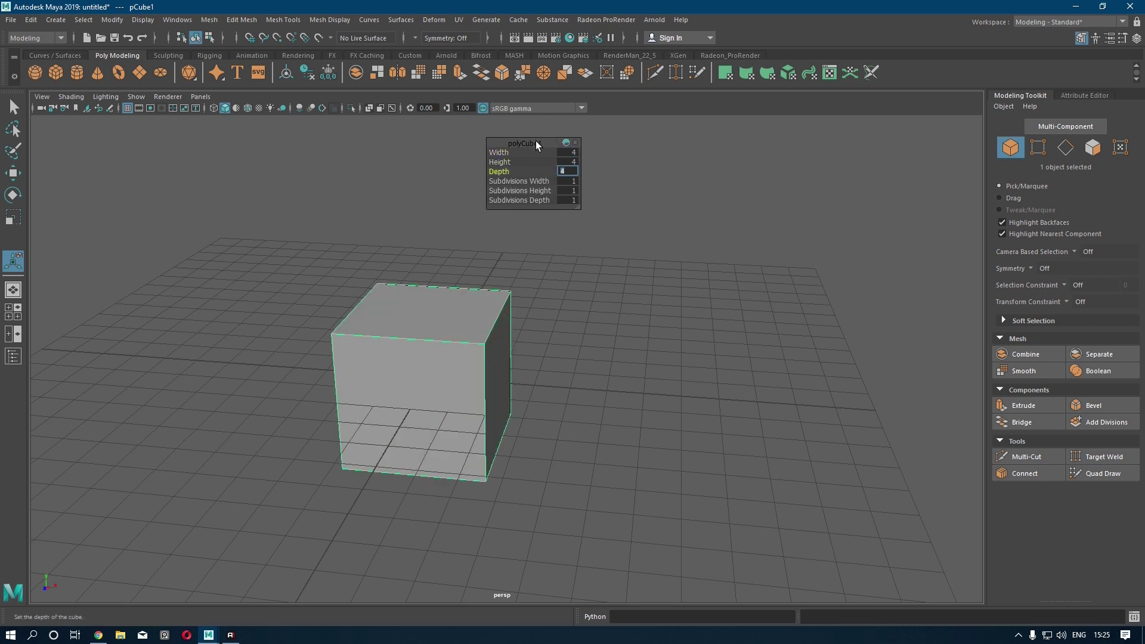
text(w)
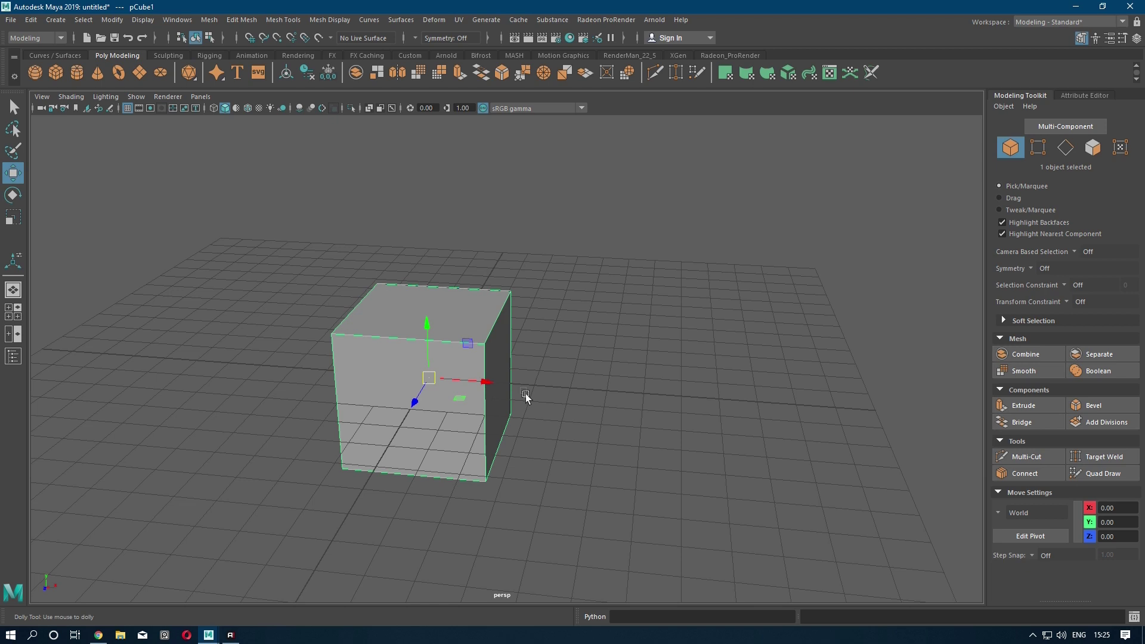
alt+drag(524, 396, 519, 425)
scroll(507, 425, up, 4)
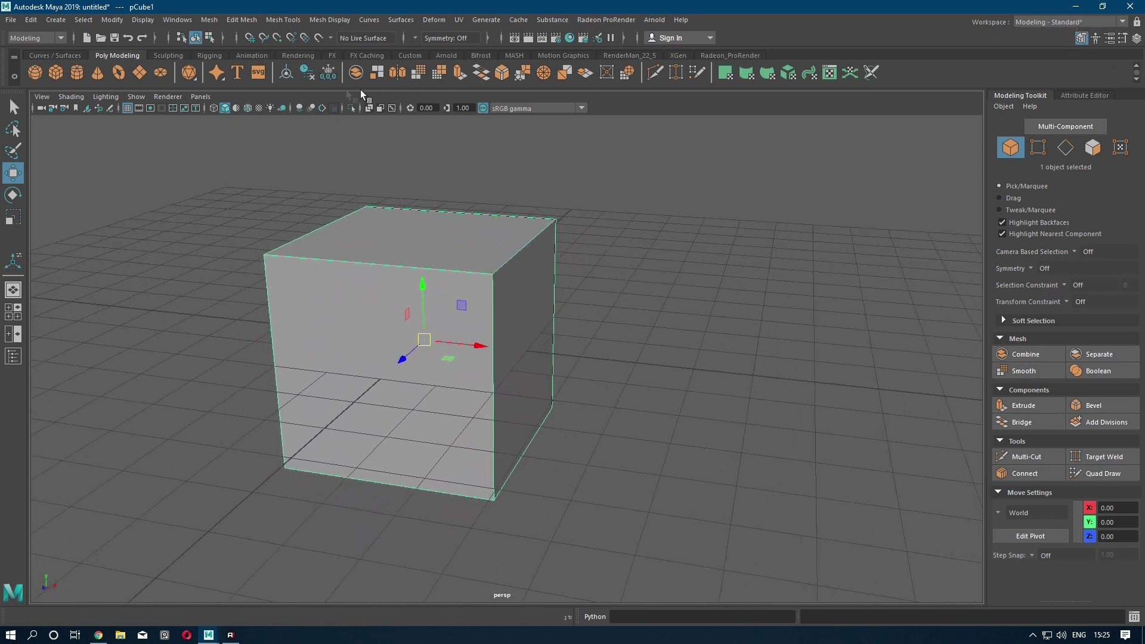
click(191, 97)
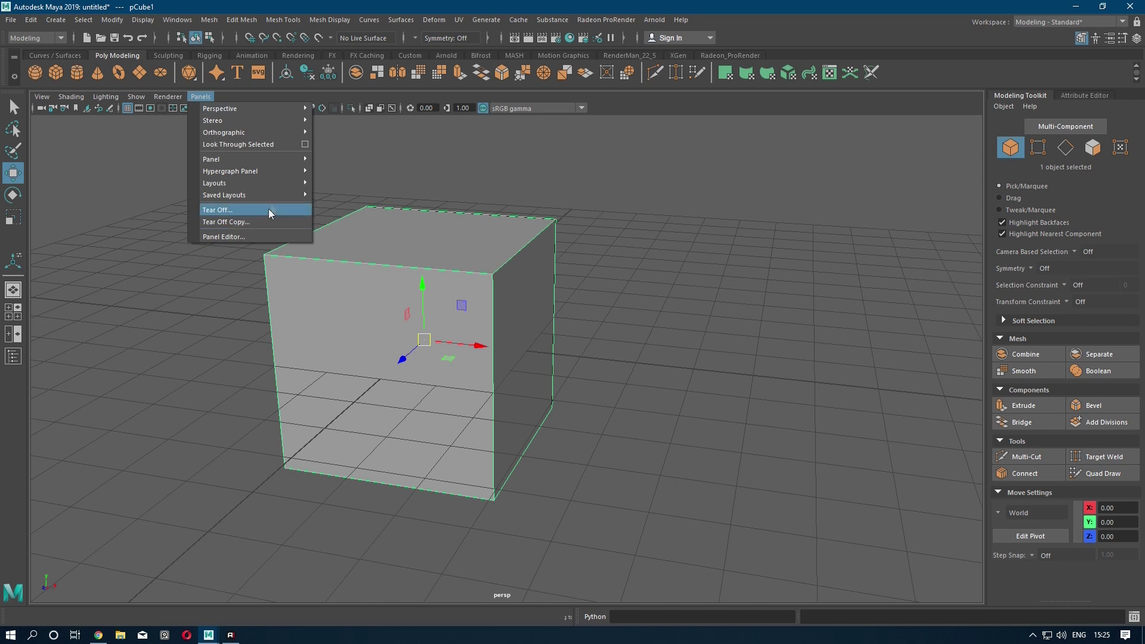
mouse_move(274, 198)
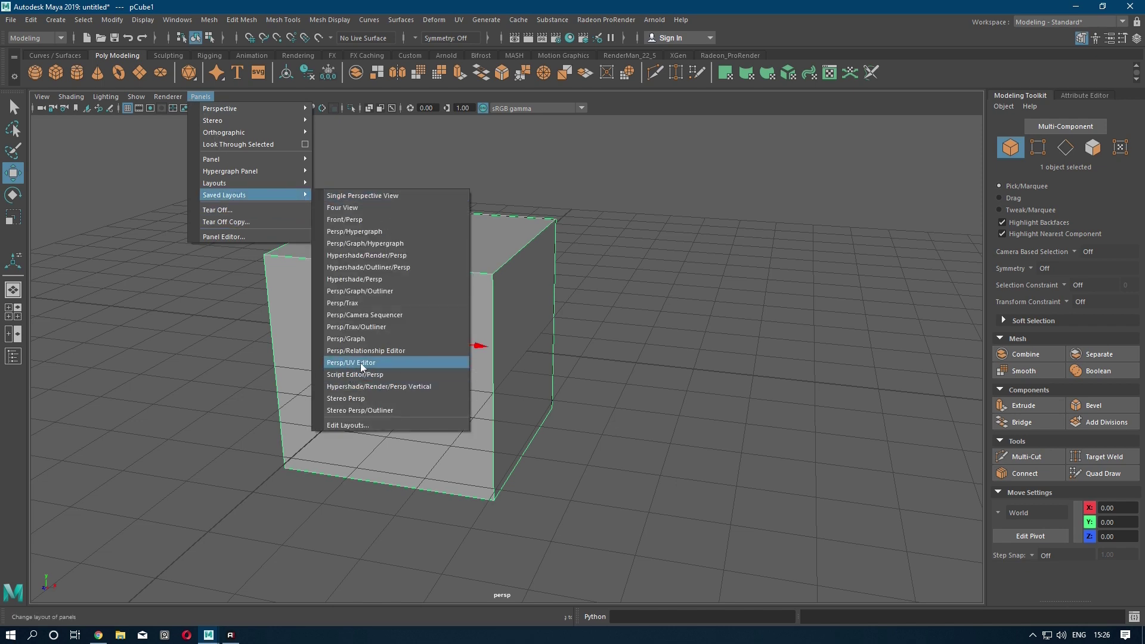
click(726, 235)
drag(729, 194, 518, 319)
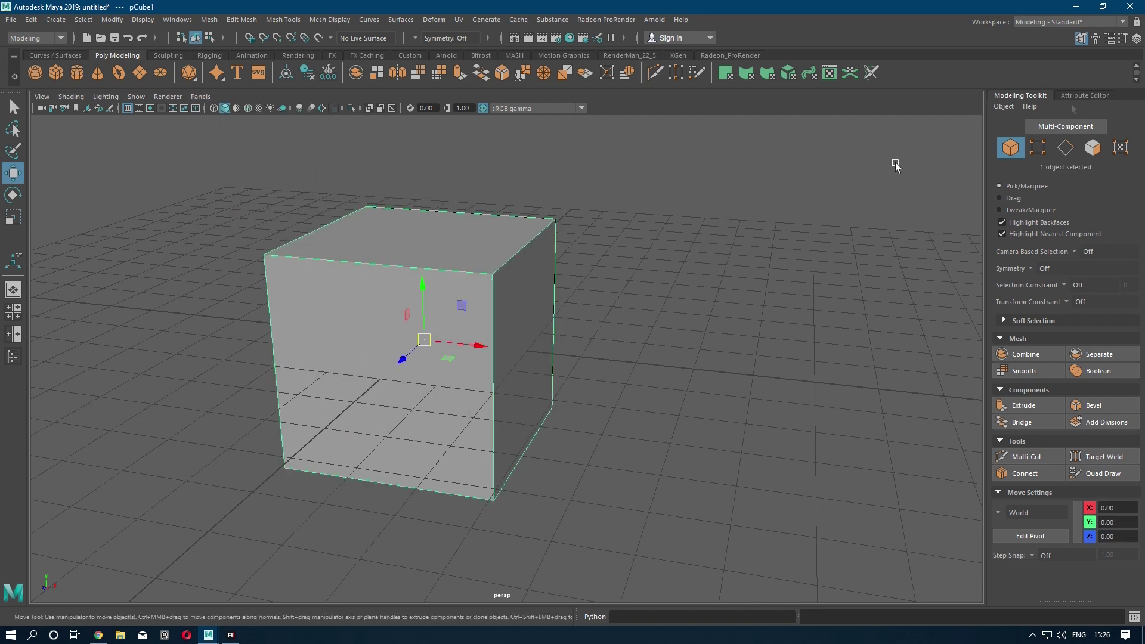
Step: Switch the workspace to UV Editing
click(1061, 23)
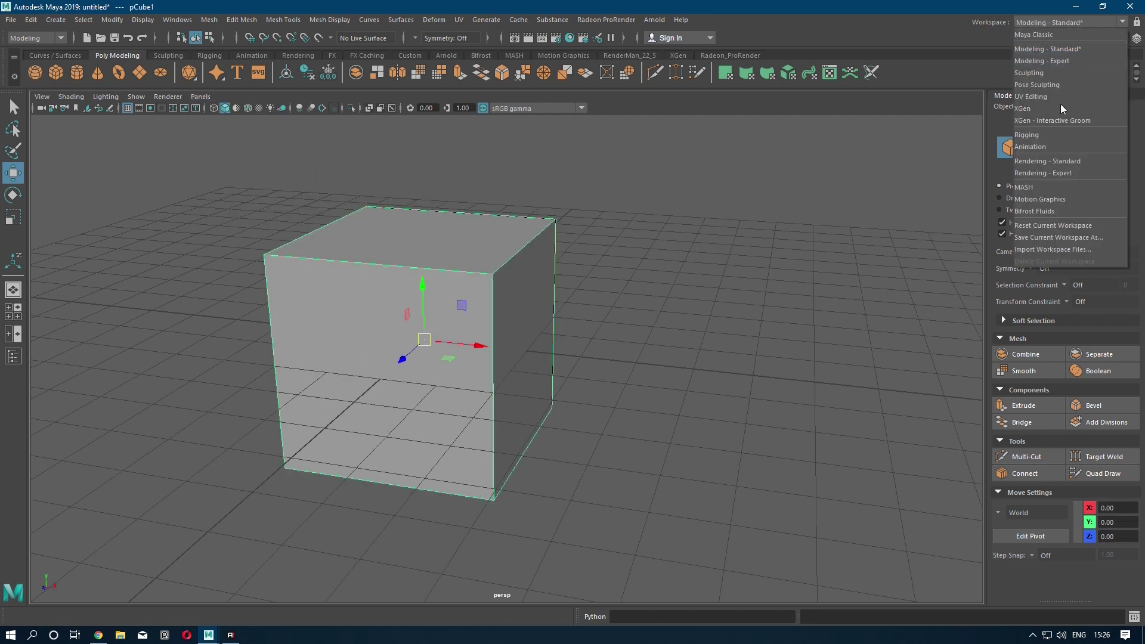
click(1042, 96)
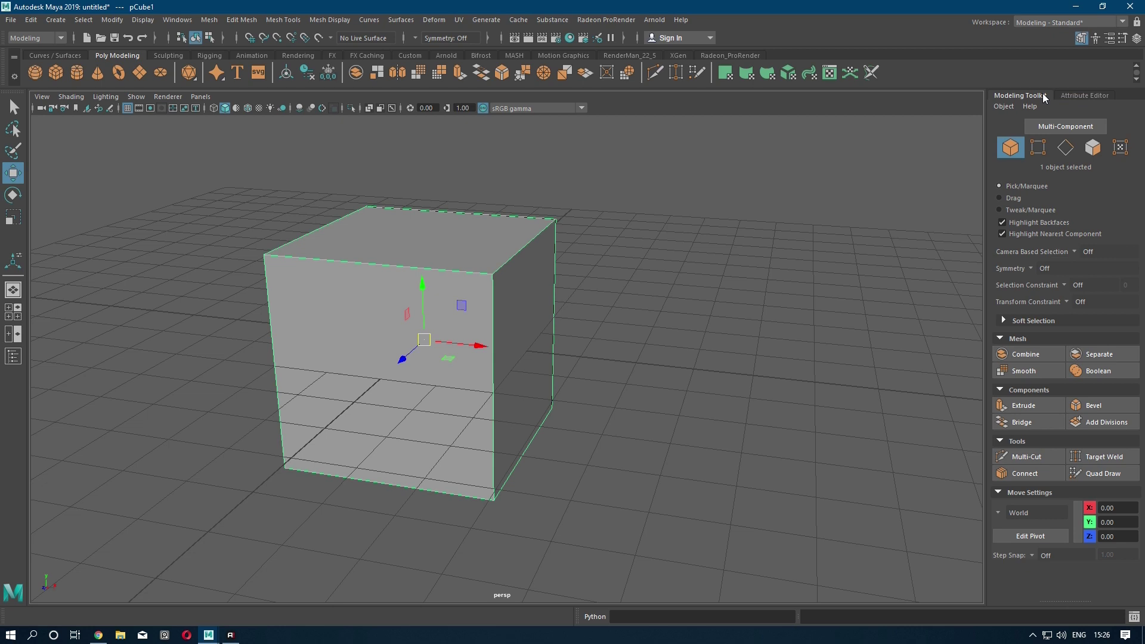
scroll(171, 465, up, 8)
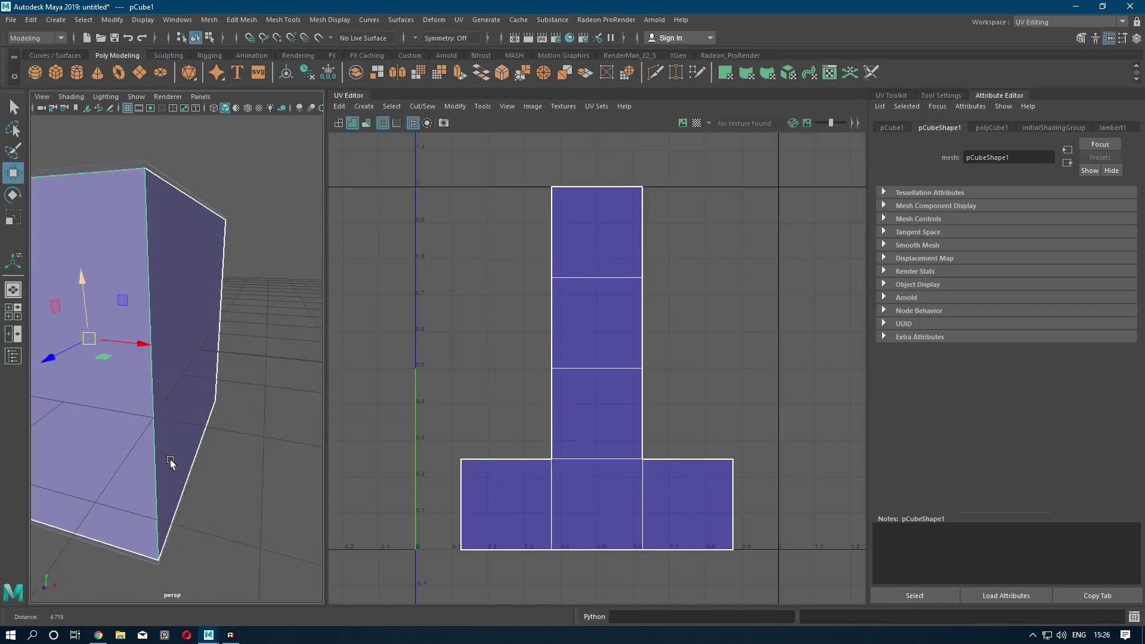
scroll(181, 396, down, 5)
alt+middle_drag(181, 396, 207, 416)
scroll(203, 401, up, 4)
scroll(202, 405, down, 5)
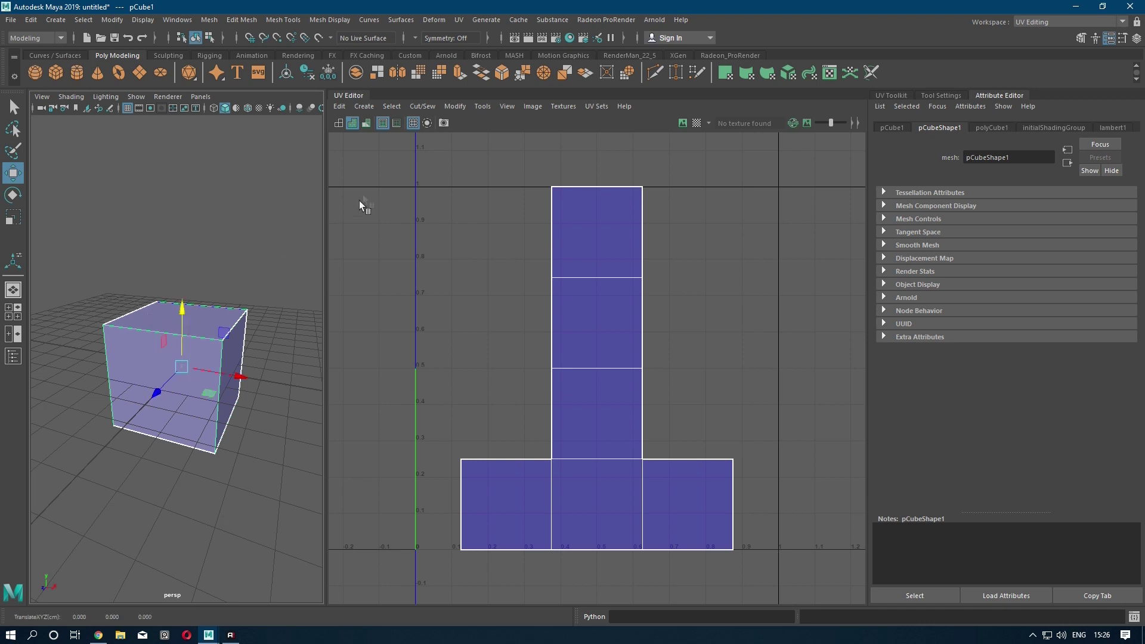
Step: Apply Automatic UV mapping to the cube and set the UV Editor to edge selection
click(365, 106)
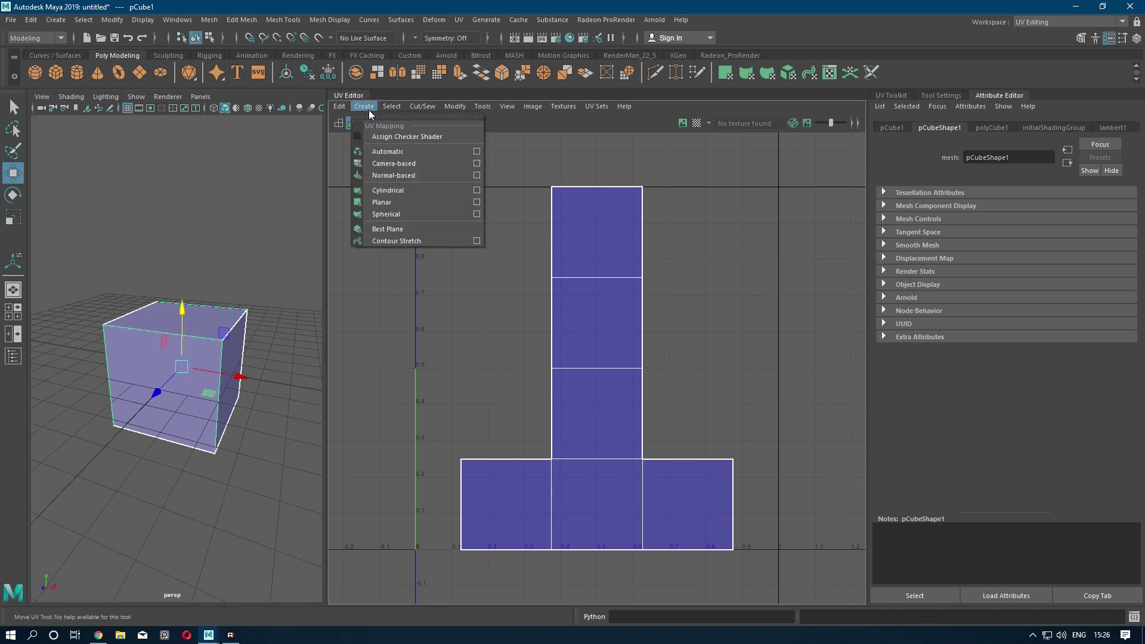
click(389, 154)
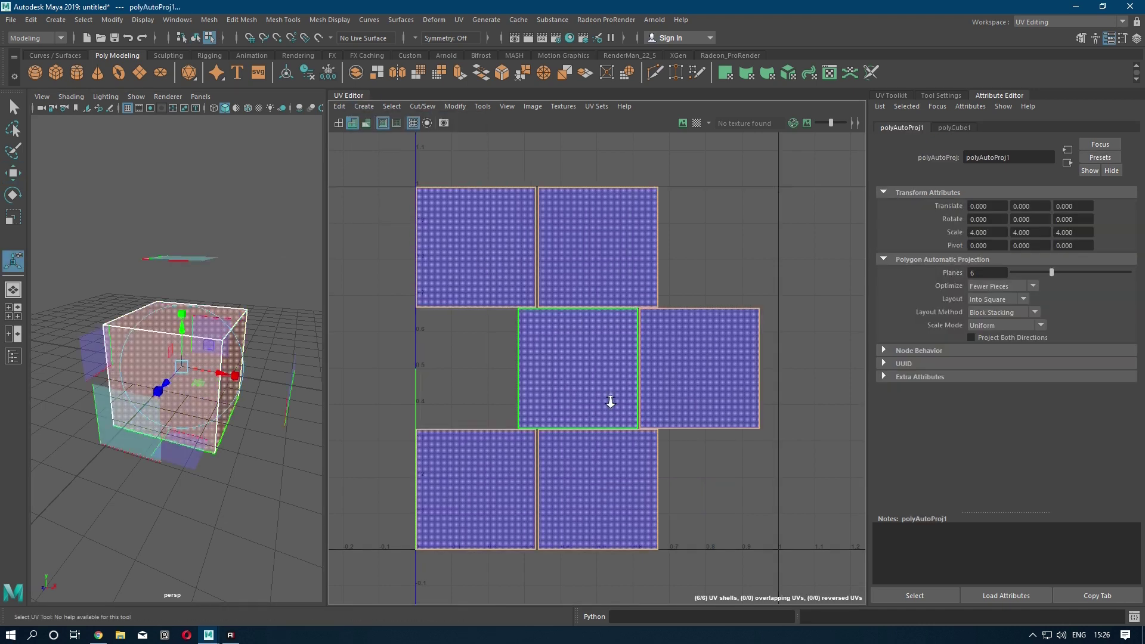
key(f)
right_click(739, 220)
right_drag(739, 221, 738, 167)
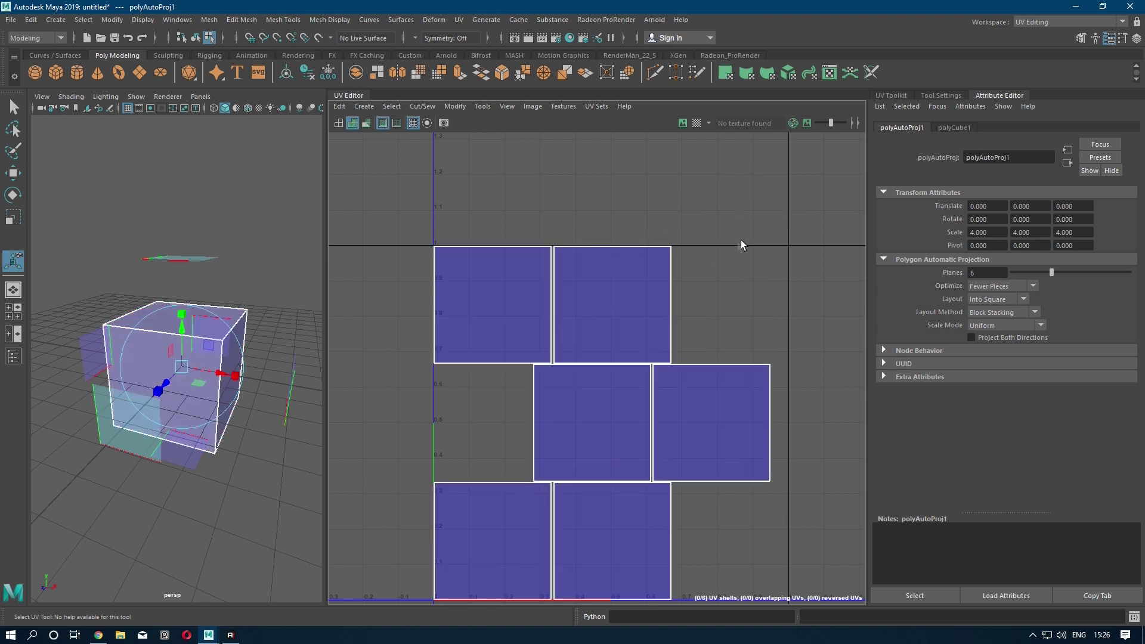
Step: Open the Box Texture image from the desktop to examine how its crate faces are arranged, and return to Maya
click(1075, 6)
double_click(67, 327)
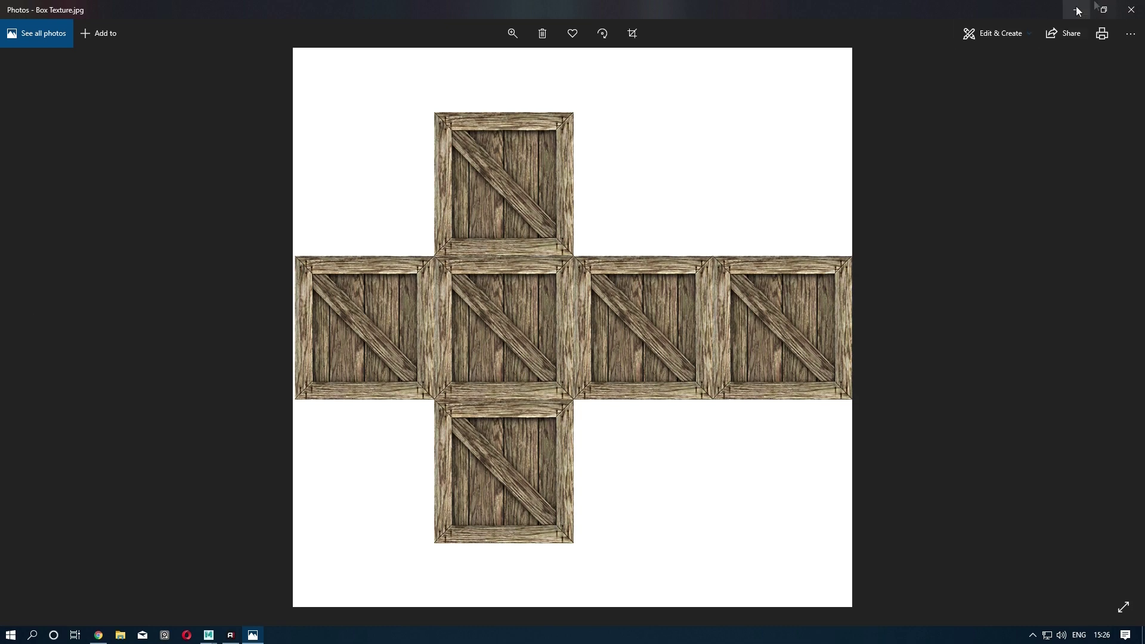
click(1131, 9)
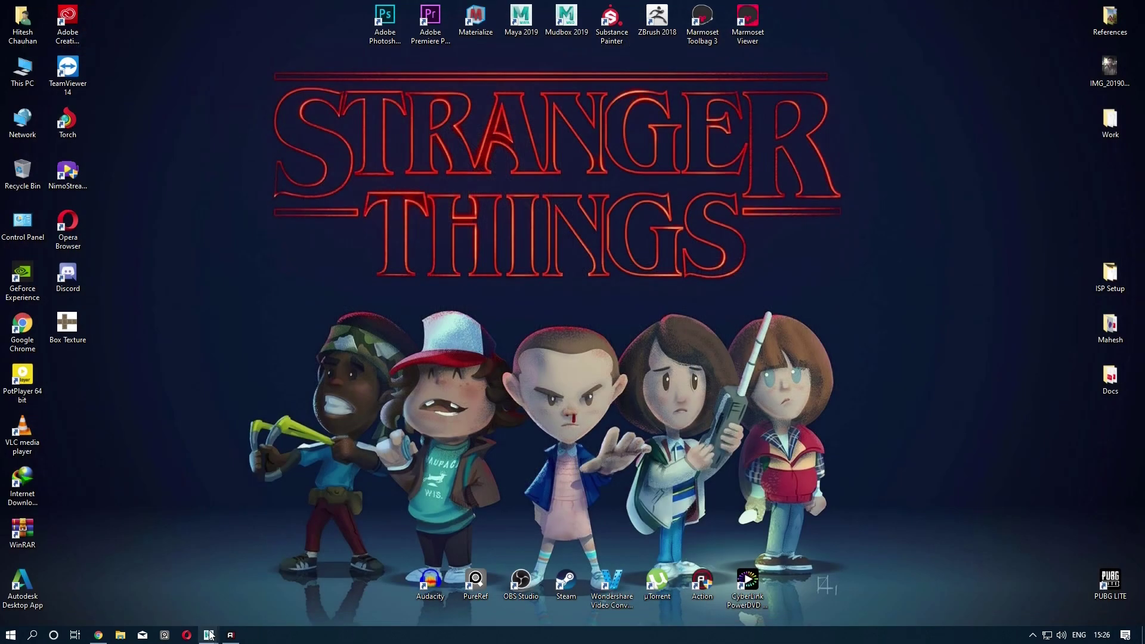
mouse_move(208, 635)
click(280, 576)
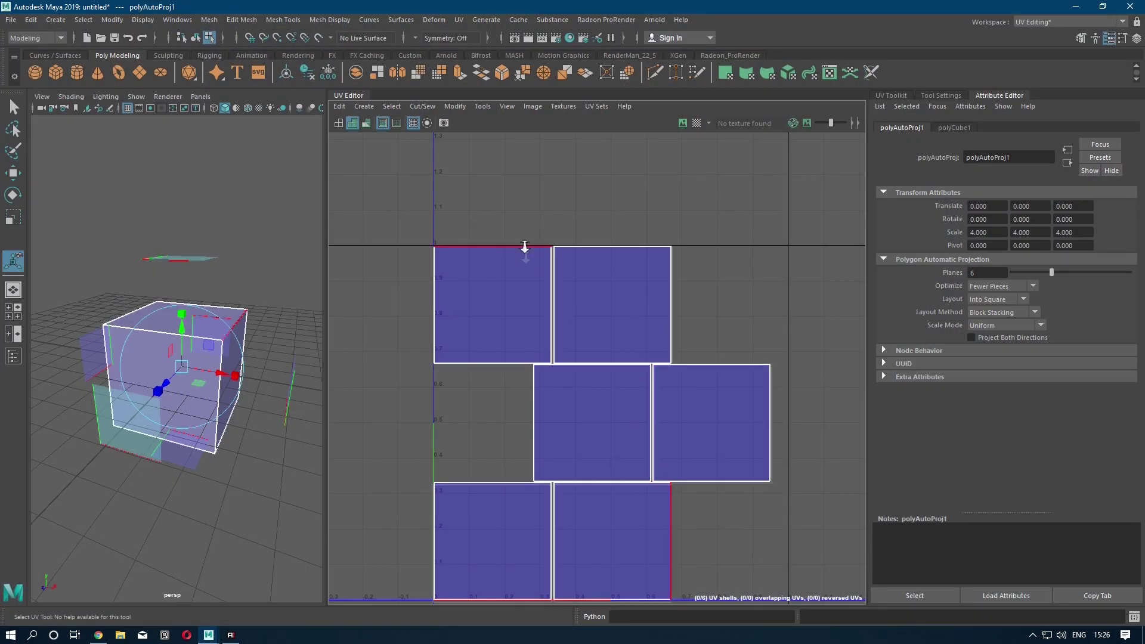
Step: Move and sew the UV edge at the top of the first shell in the middle row to its matching shell
scroll(524, 248, up, 6)
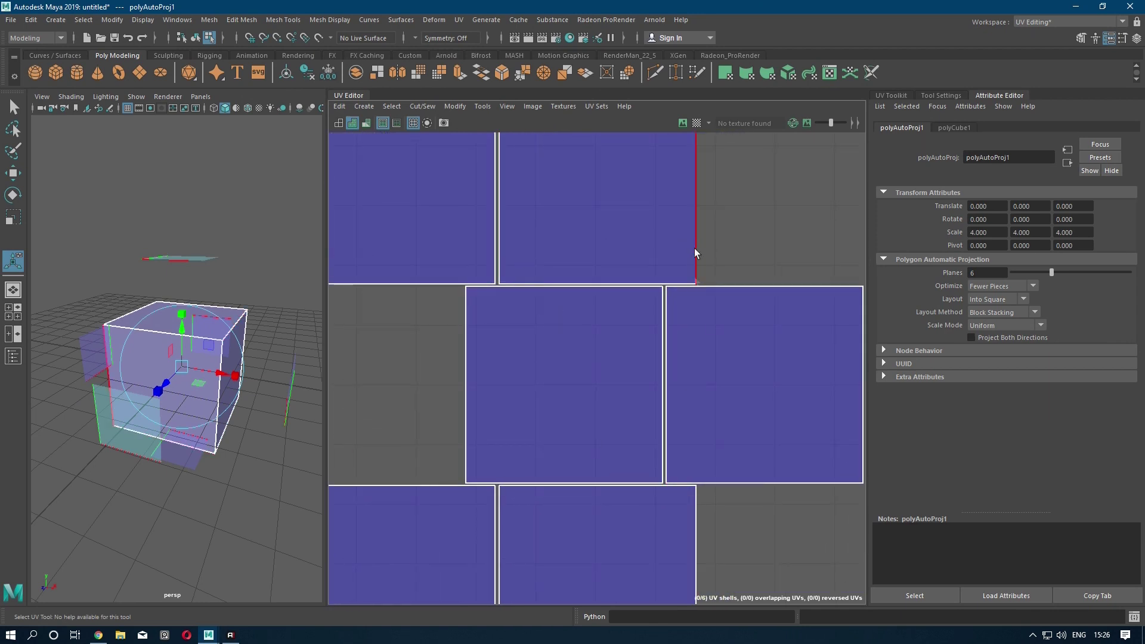
scroll(653, 248, down, 4)
right_click(555, 317)
right_drag(555, 320, 567, 286)
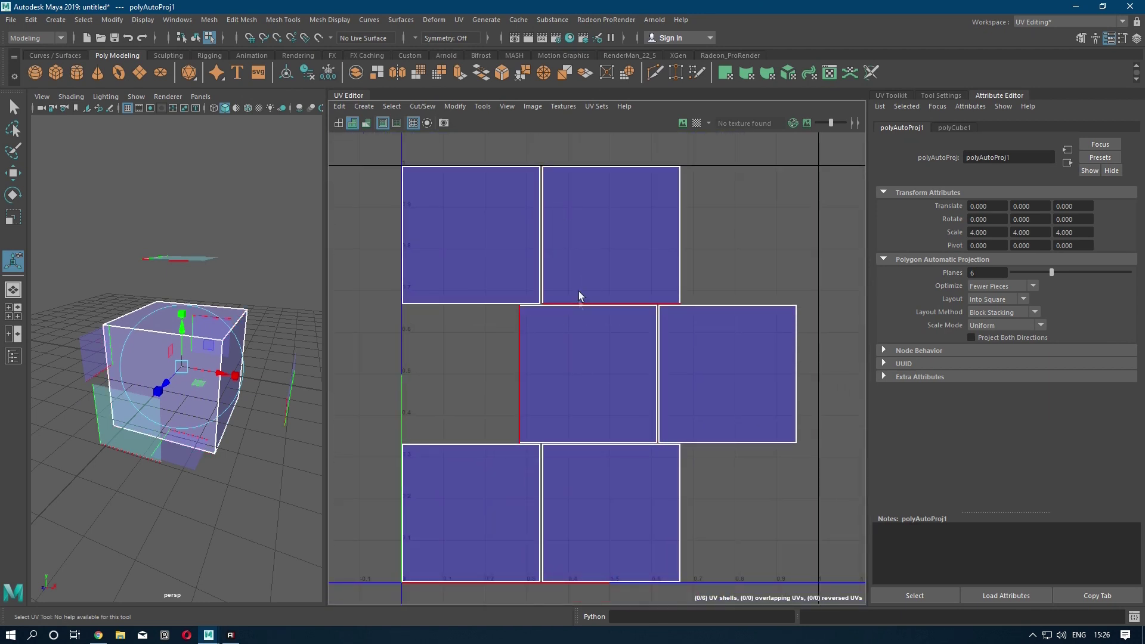
click(575, 305)
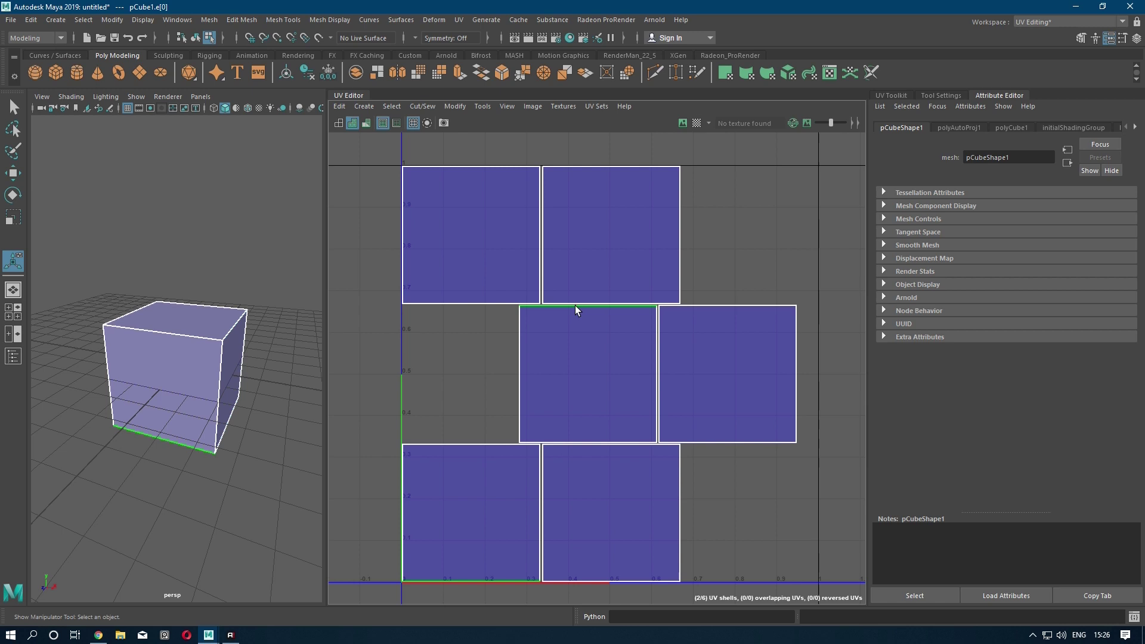
shift+right_drag(574, 306, 581, 273)
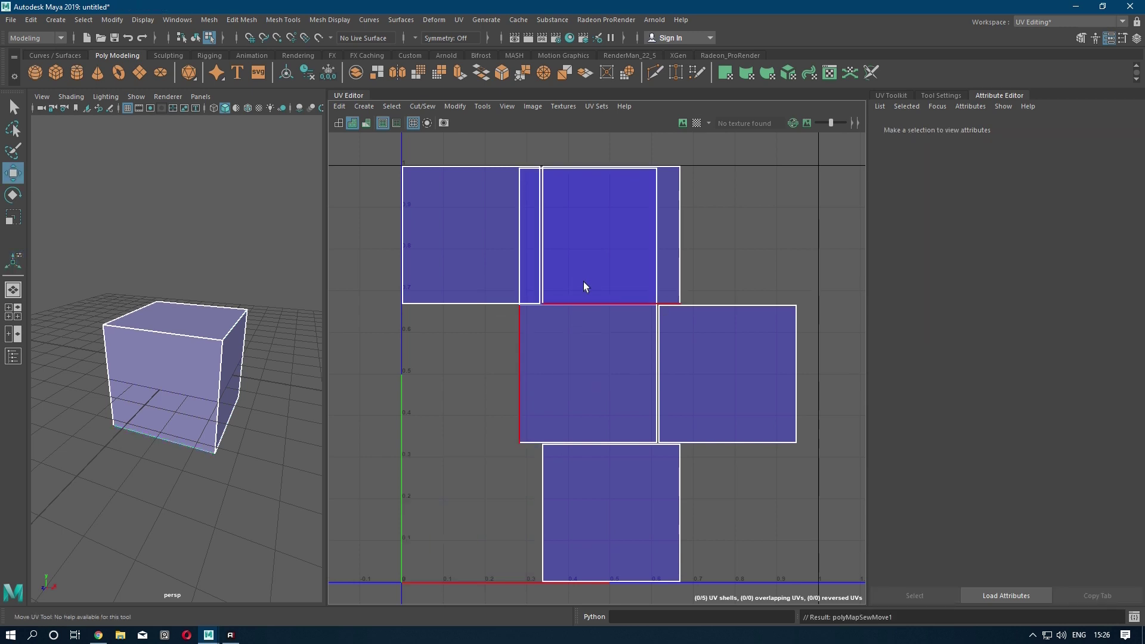
Step: Move the sewn two-face UV shell down and left, clear of the other shells, and return to edge selection
click(574, 377)
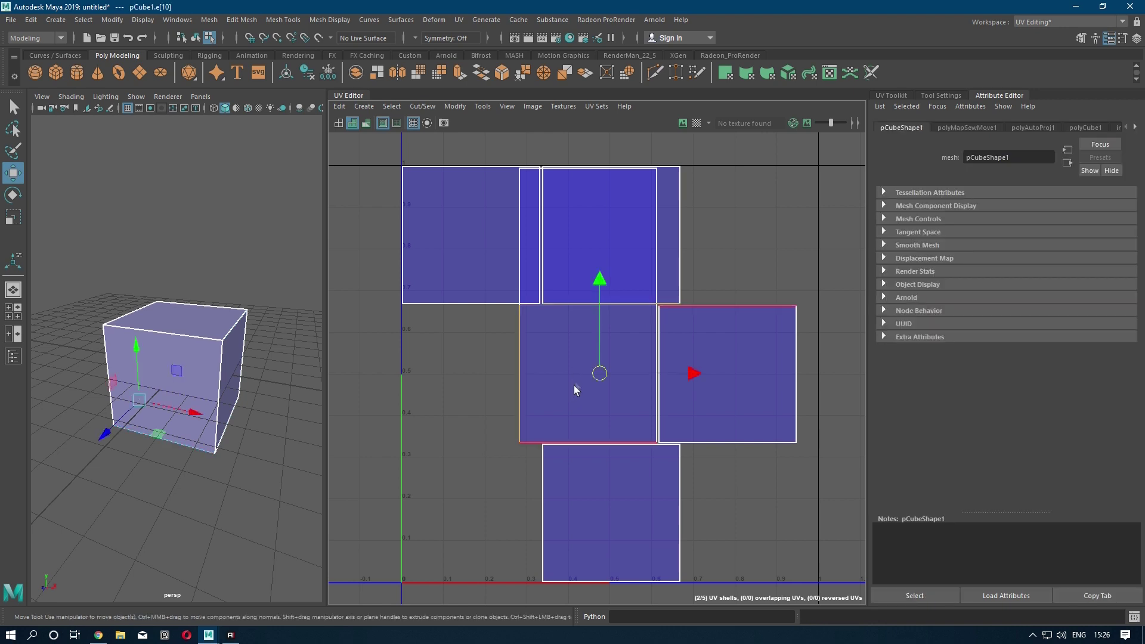
right_drag(576, 379, 511, 365)
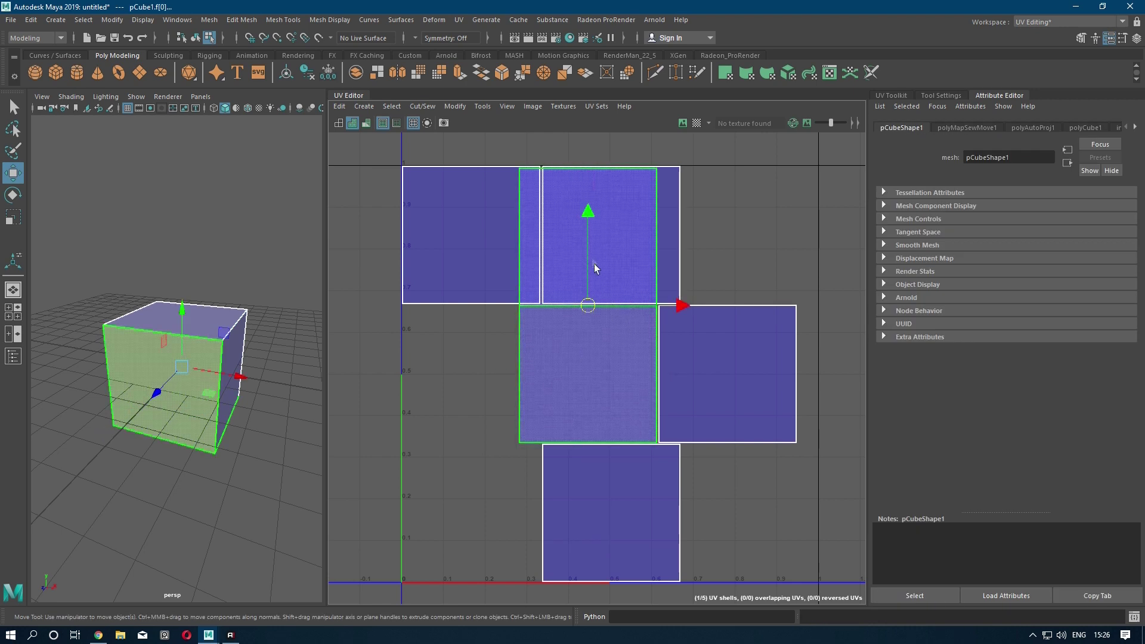
drag(588, 218, 586, 388)
alt+middle_drag(583, 383, 581, 275)
scroll(582, 280, down, 1)
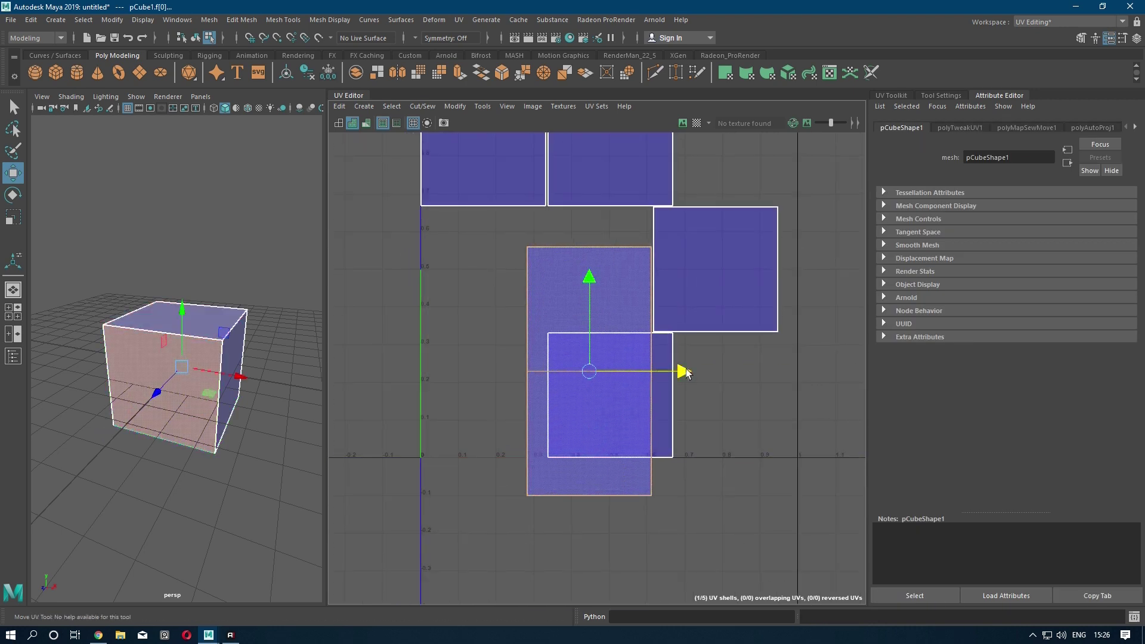
drag(683, 371, 550, 371)
right_drag(543, 286, 537, 257)
Step: Move and sew the remaining four shells to the two-face shell, forming a cross with a horizontal row of four faces
click(452, 495)
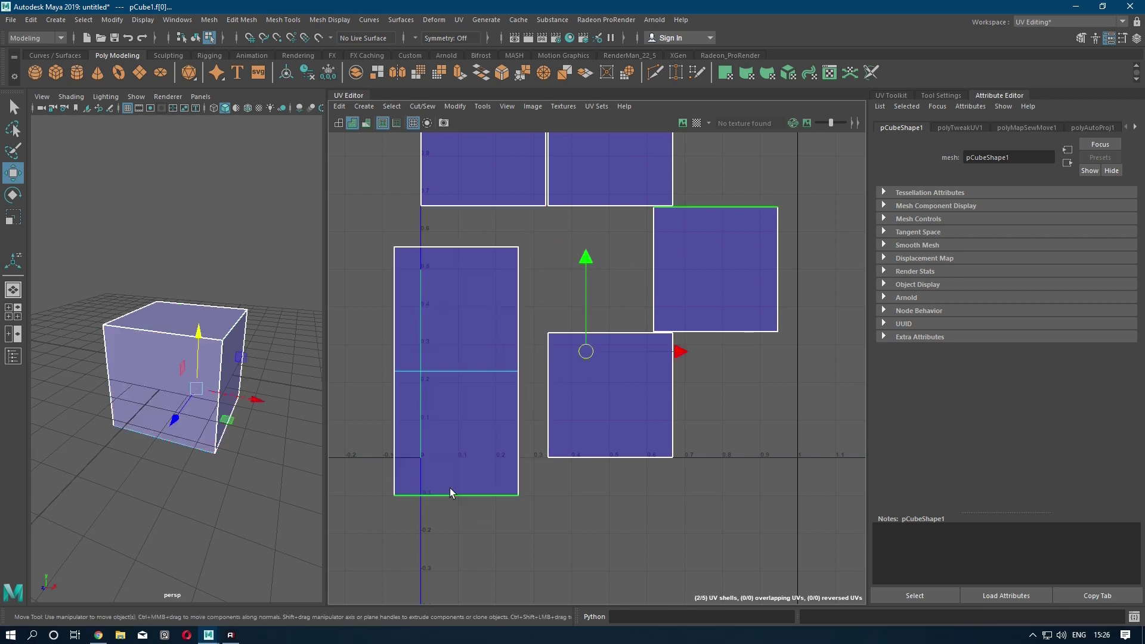
shift+right_drag(454, 465, 433, 348)
click(517, 409)
shift+right_drag(538, 447, 539, 382)
click(642, 402)
shift+right_drag(659, 471, 659, 417)
click(385, 409)
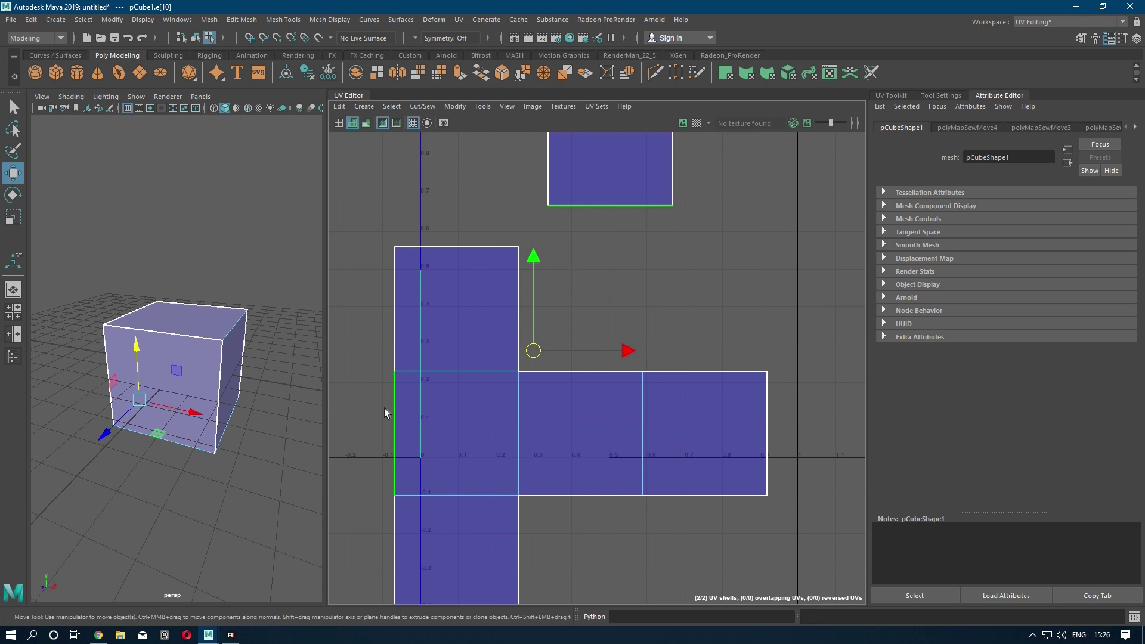
shift+right_drag(384, 408, 417, 310)
Step: Lay out the whole cross-shaped UV shell inside the 0 to 1 UV square, and return to object mode with the cube deselected
alt+right_drag(469, 344, 469, 303)
right_drag(541, 278, 482, 258)
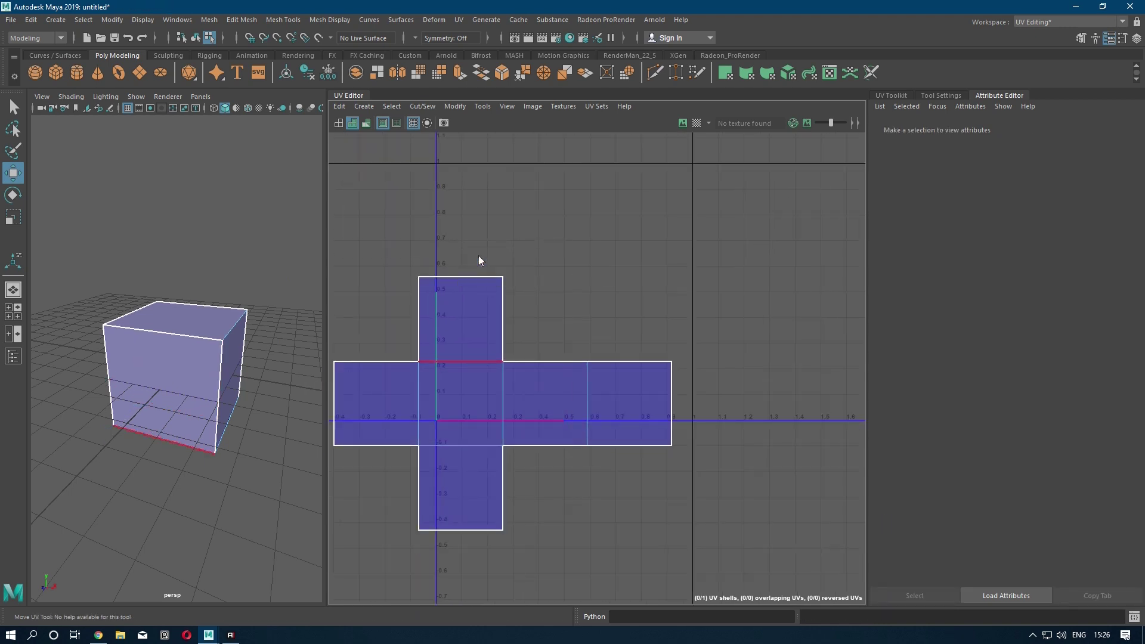
drag(479, 257, 331, 513)
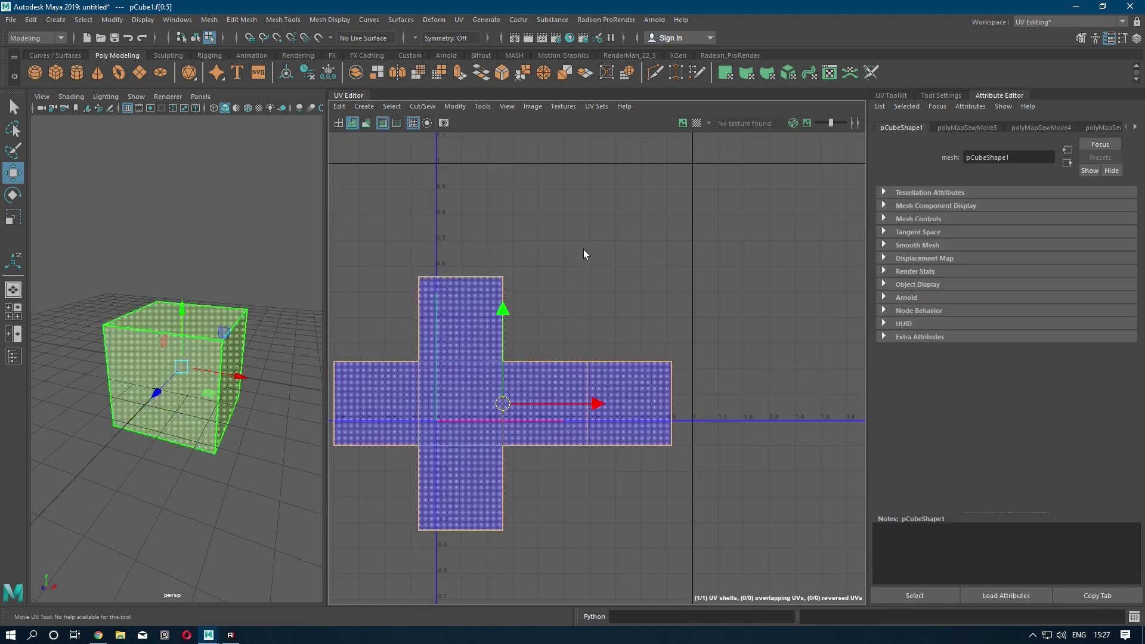
shift+right_drag(583, 250, 480, 291)
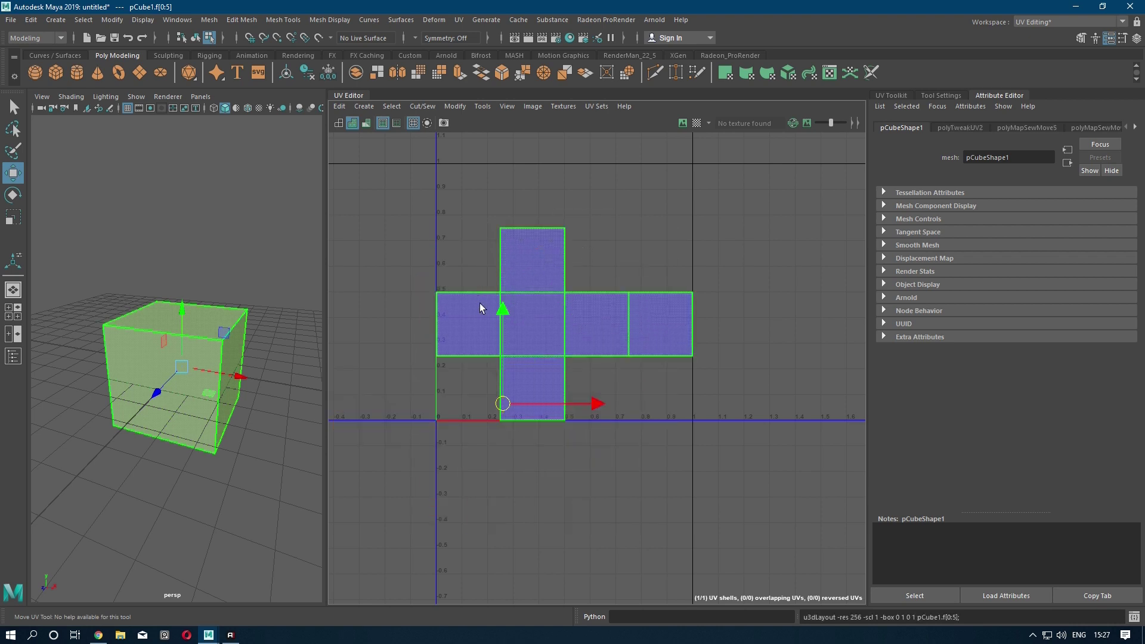
right_drag(200, 221, 243, 201)
click(233, 291)
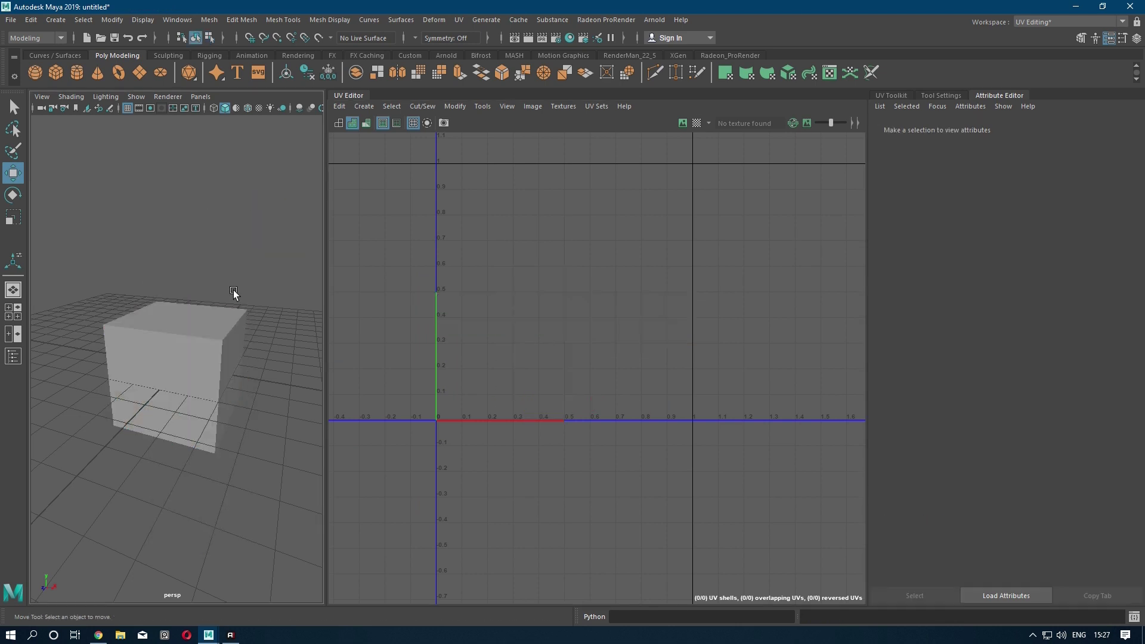
Step: Assign a new aiStandardSurface material to the cube and raise its base weight to 1.000
click(233, 293)
right_drag(203, 303, 226, 609)
click(430, 308)
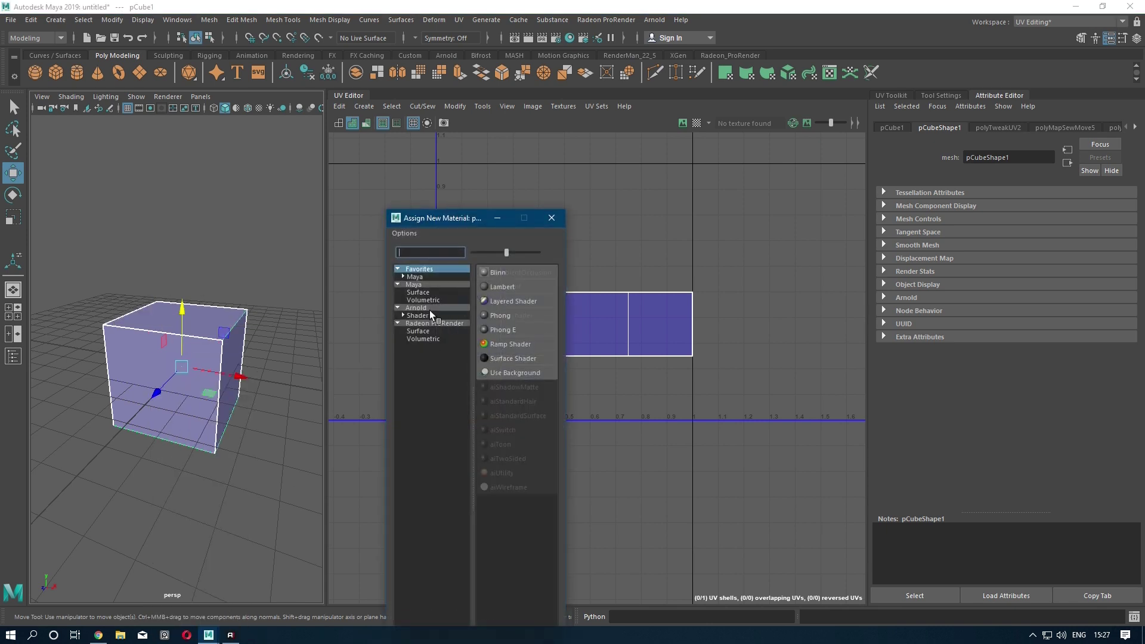
click(513, 415)
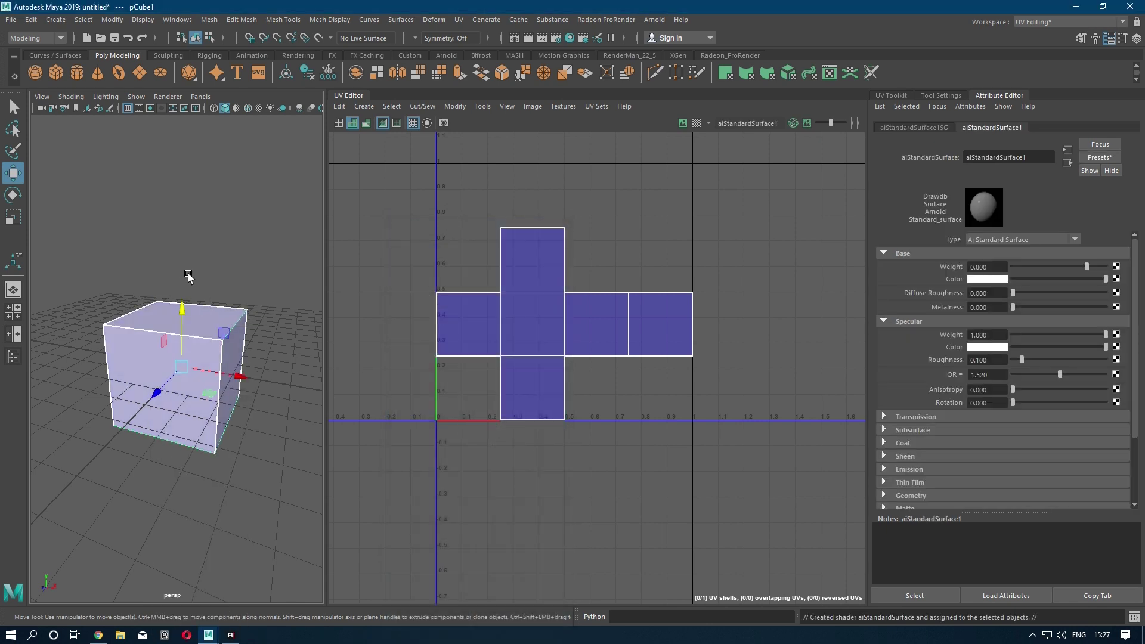
key(f)
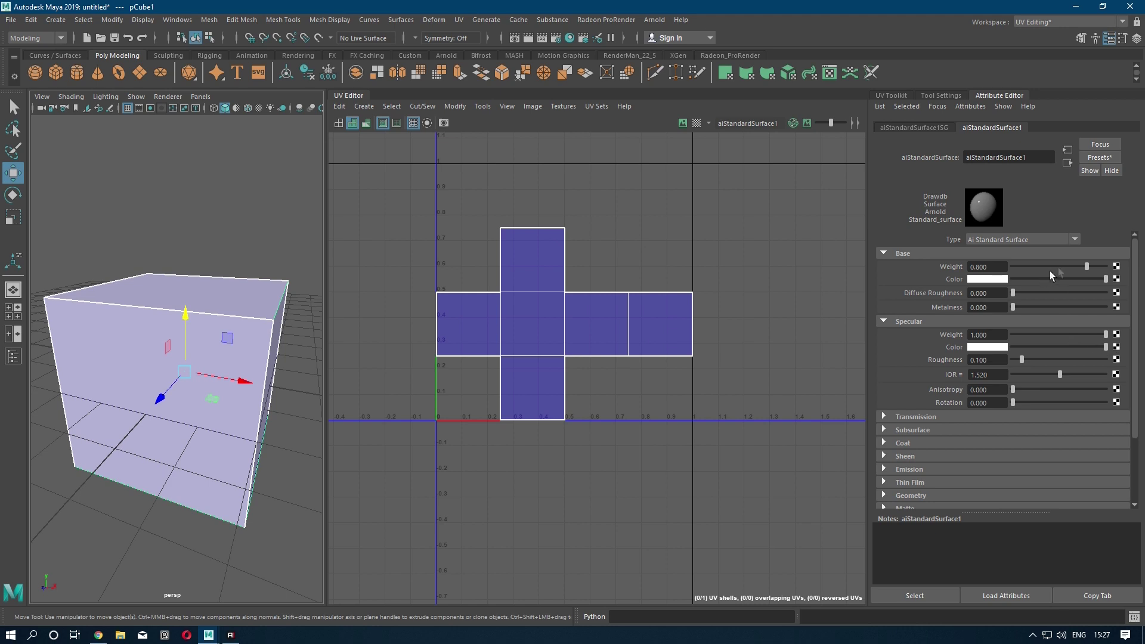
drag(1092, 266, 1139, 274)
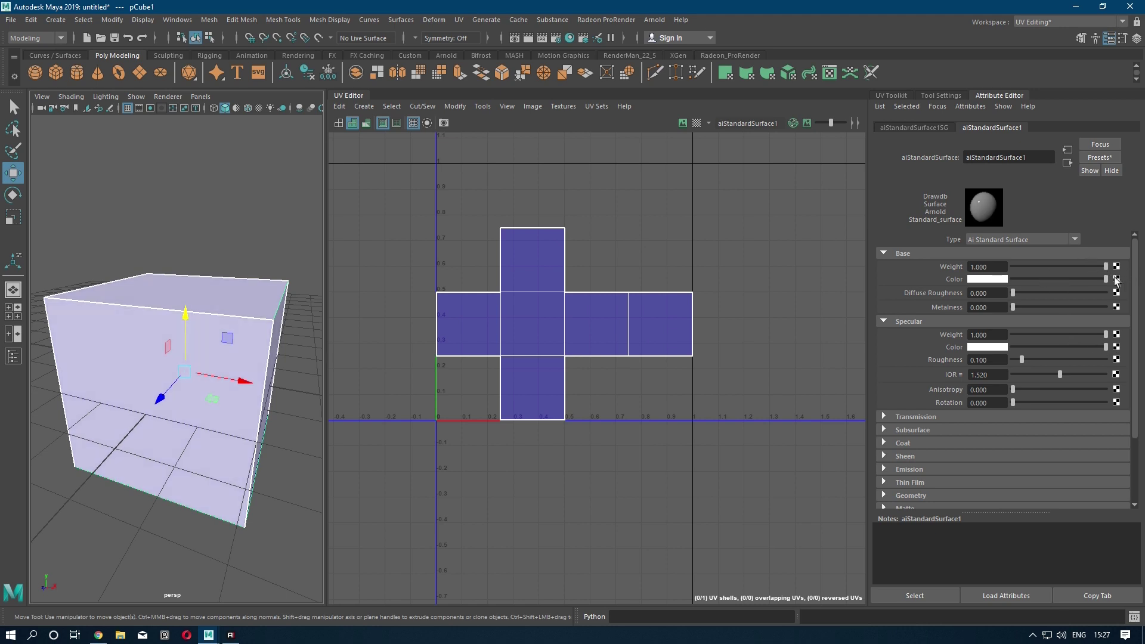
Step: Connect a File texture to the material's base color and load Box Texture.jpg from the desktop
click(1117, 278)
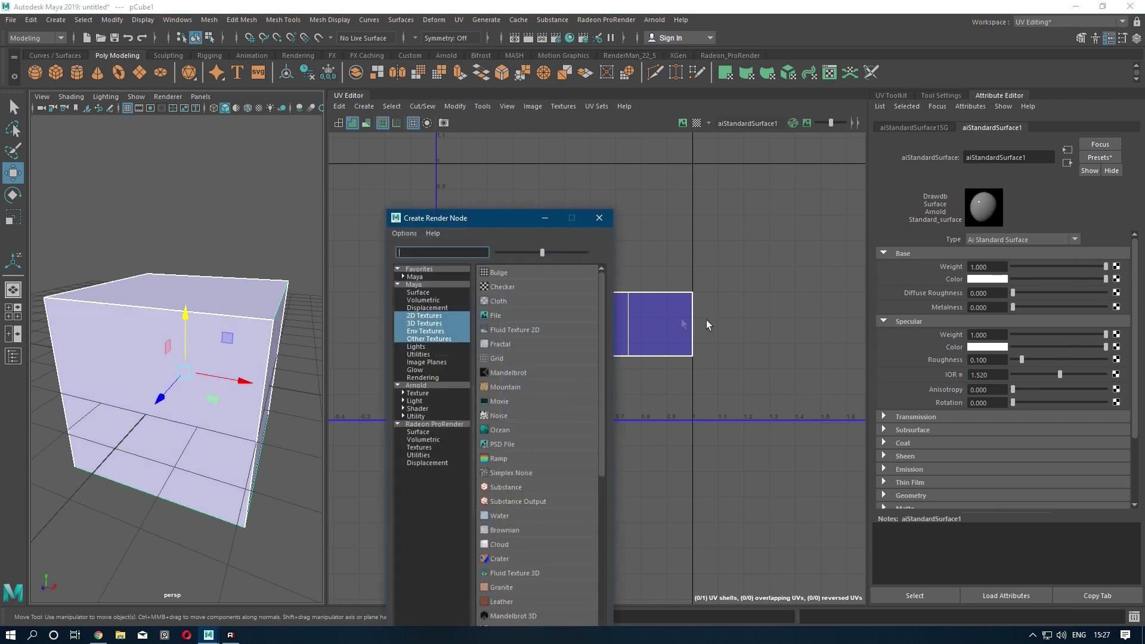
click(503, 315)
click(1119, 290)
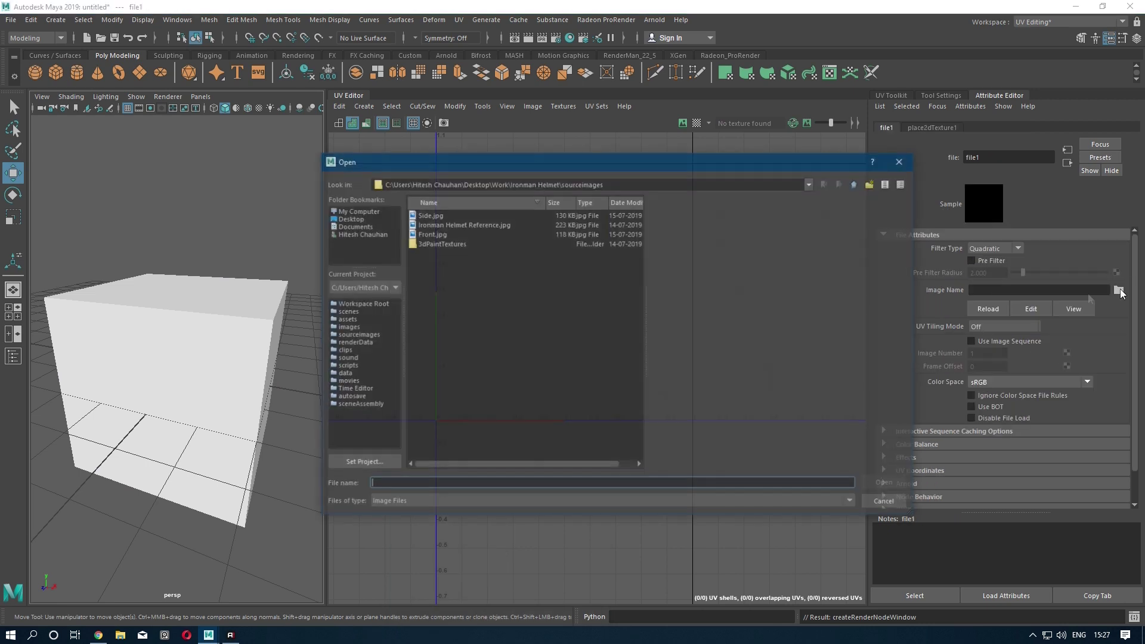
click(352, 219)
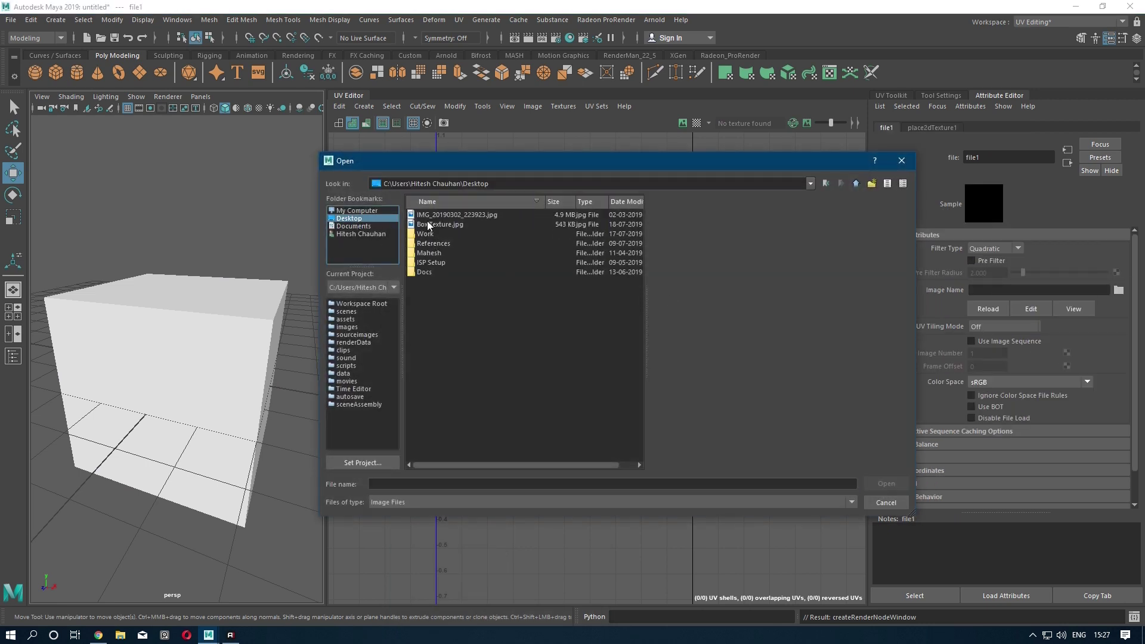
double_click(428, 224)
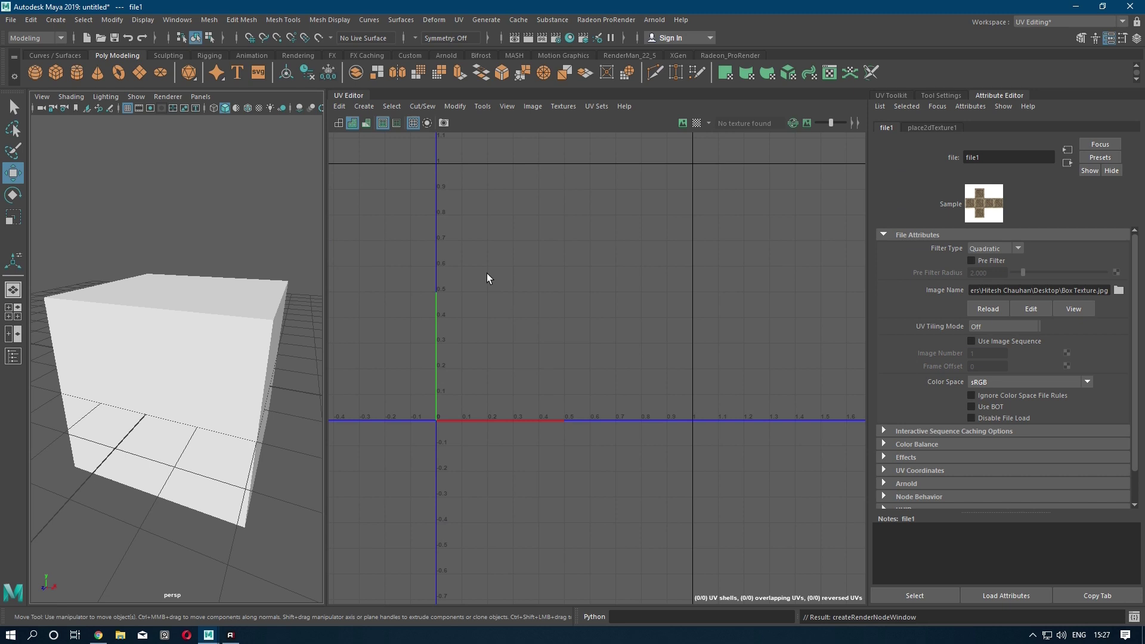
Step: Deselect the cube and display it with textured shading in the perspective view
click(264, 316)
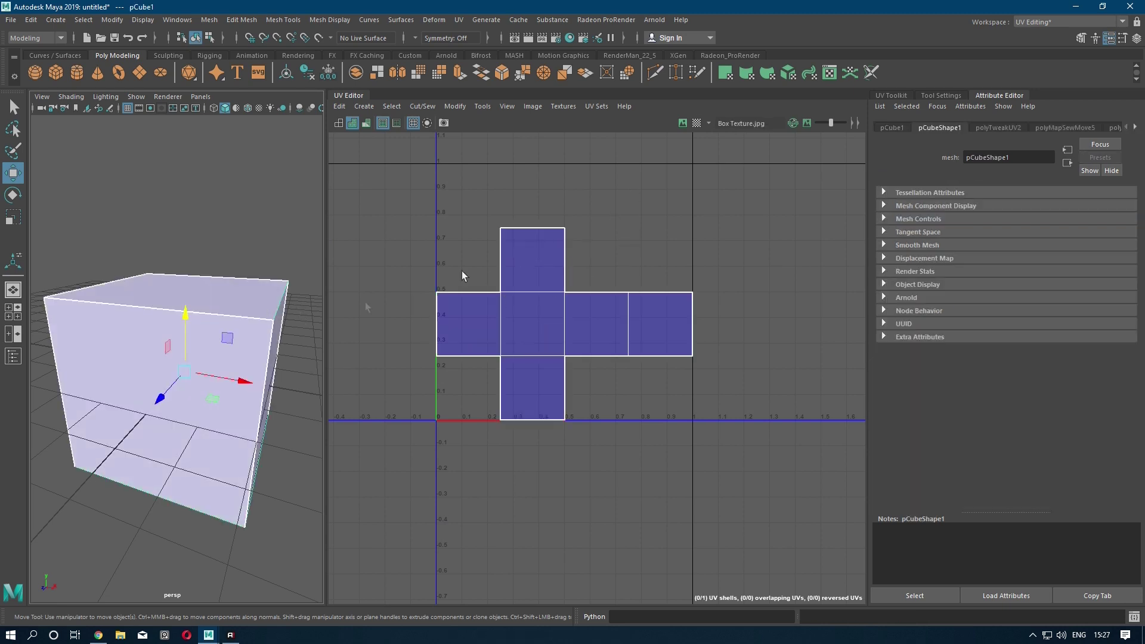
click(155, 237)
key(6)
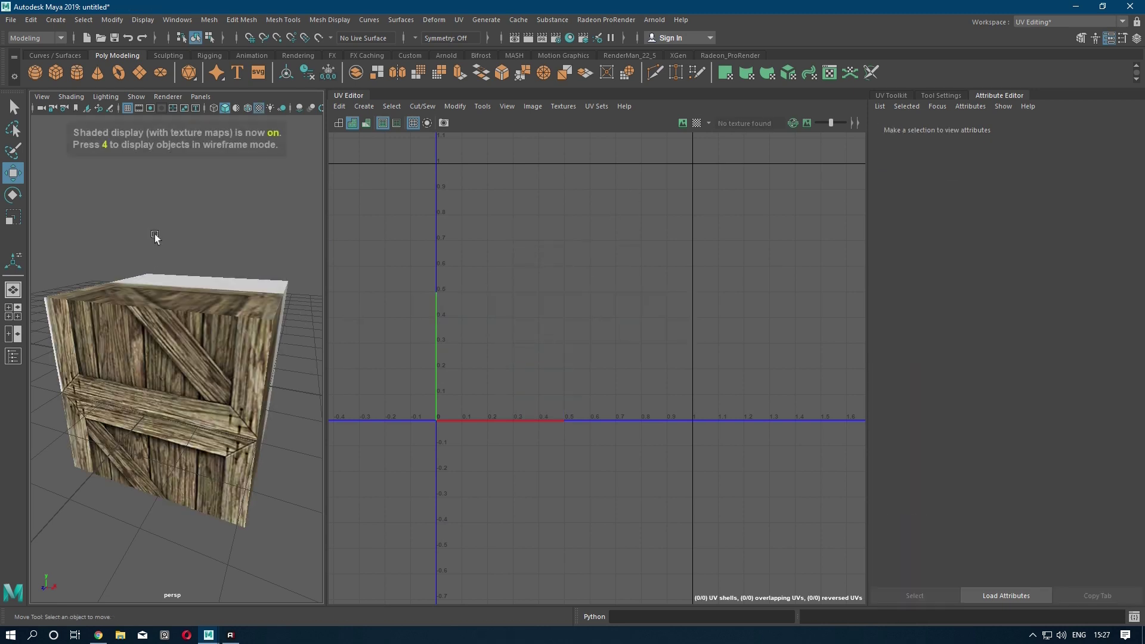
mouse_move(194, 263)
alt+mouse_down()
mouse_move(190, 227)
mouse_move(191, 265)
mouse_move(205, 256)
alt+mouse_up()
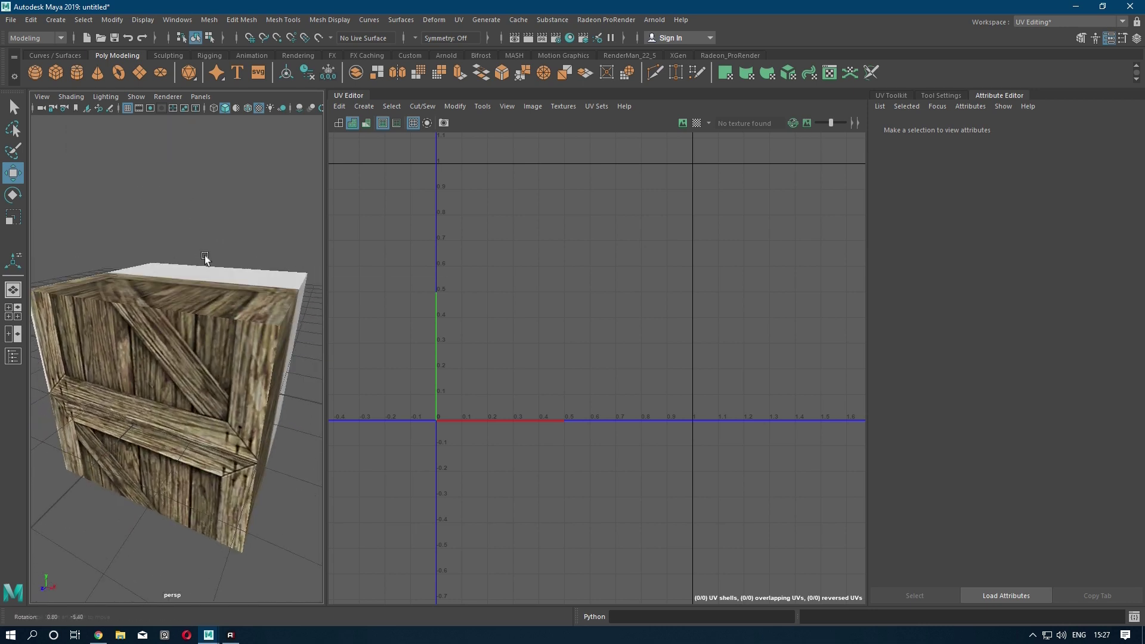
Step: Show the texture image behind the cube's UVs and move the whole cross shell up onto the crate image
click(231, 295)
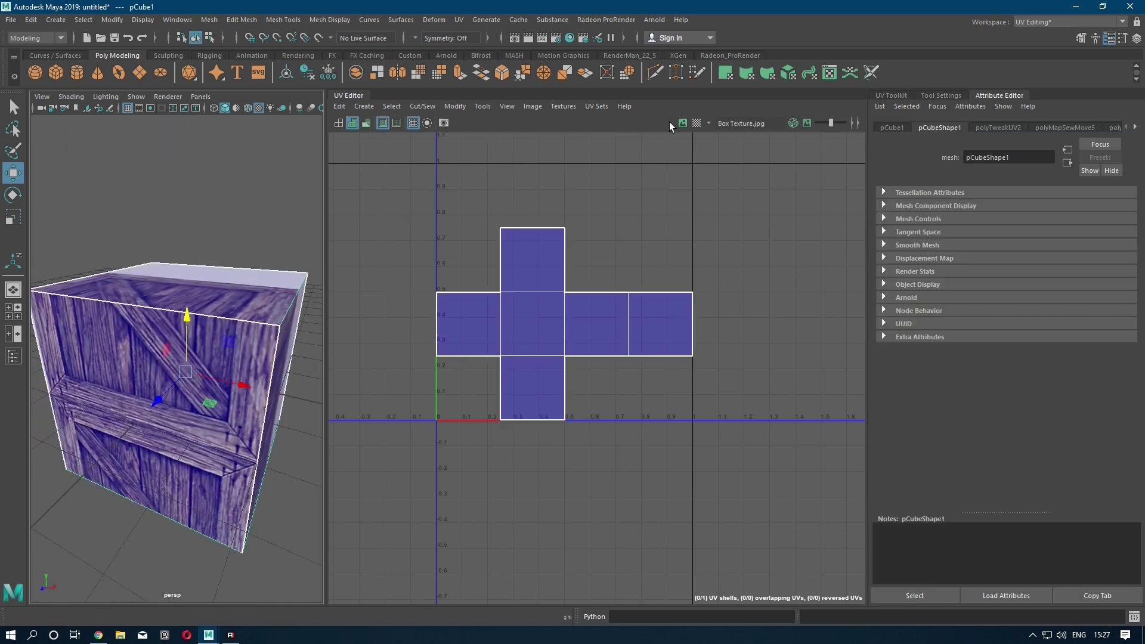
click(682, 123)
scroll(561, 374, up, 4)
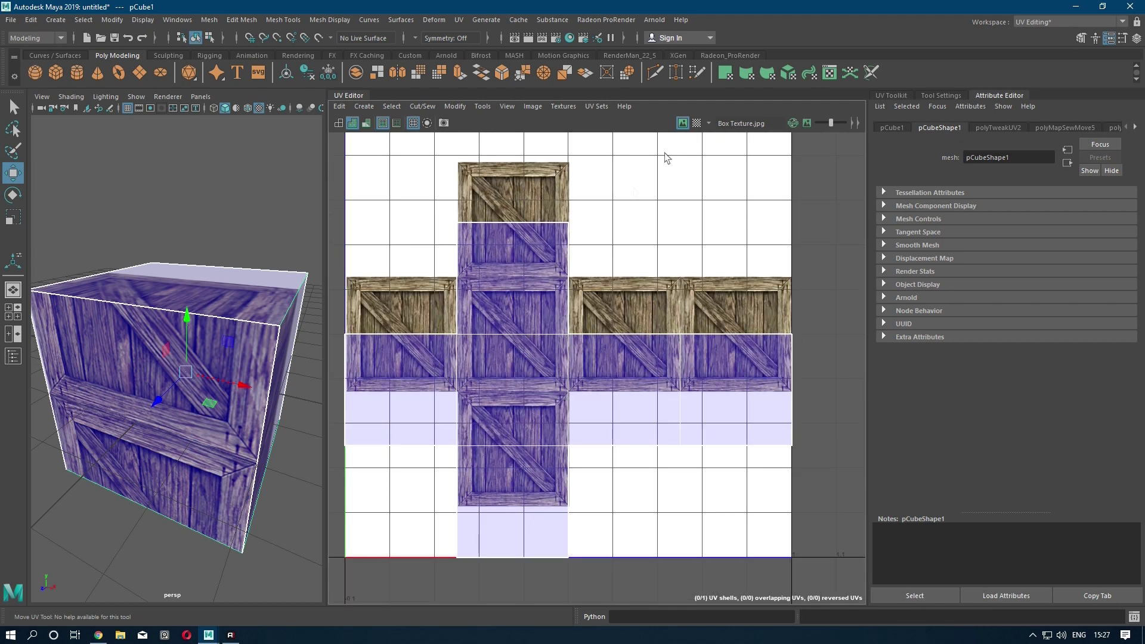
right_drag(525, 310, 507, 380)
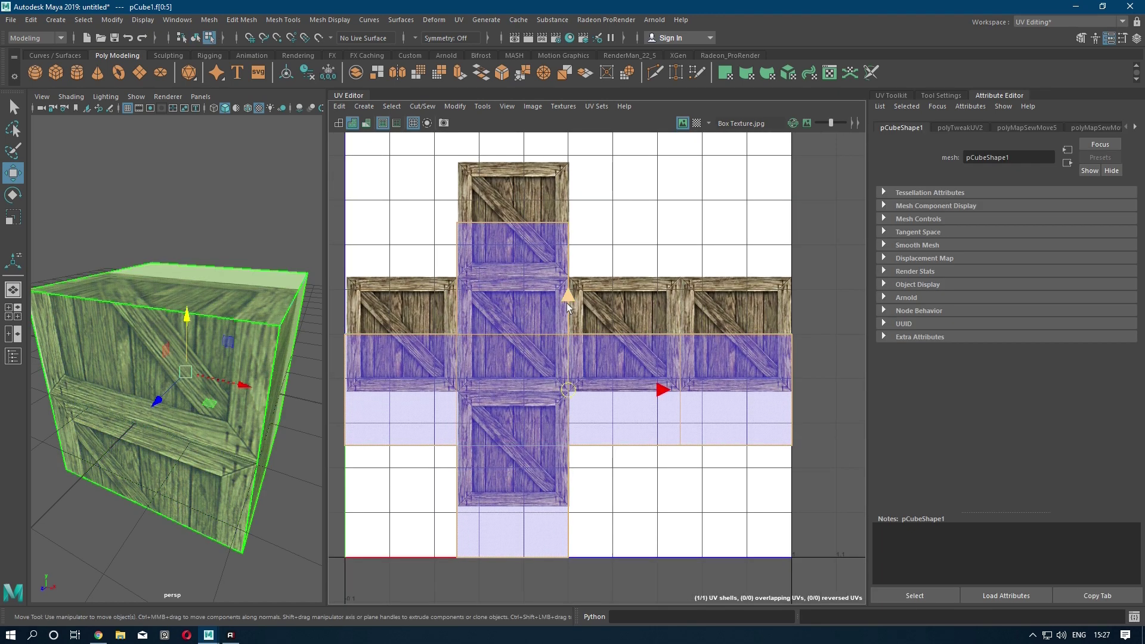
drag(568, 294, 566, 253)
Step: Scale the whole UV shell down slightly to fit inside the crate image, and return to object mode with the cube deselected
scroll(566, 244, up, 2)
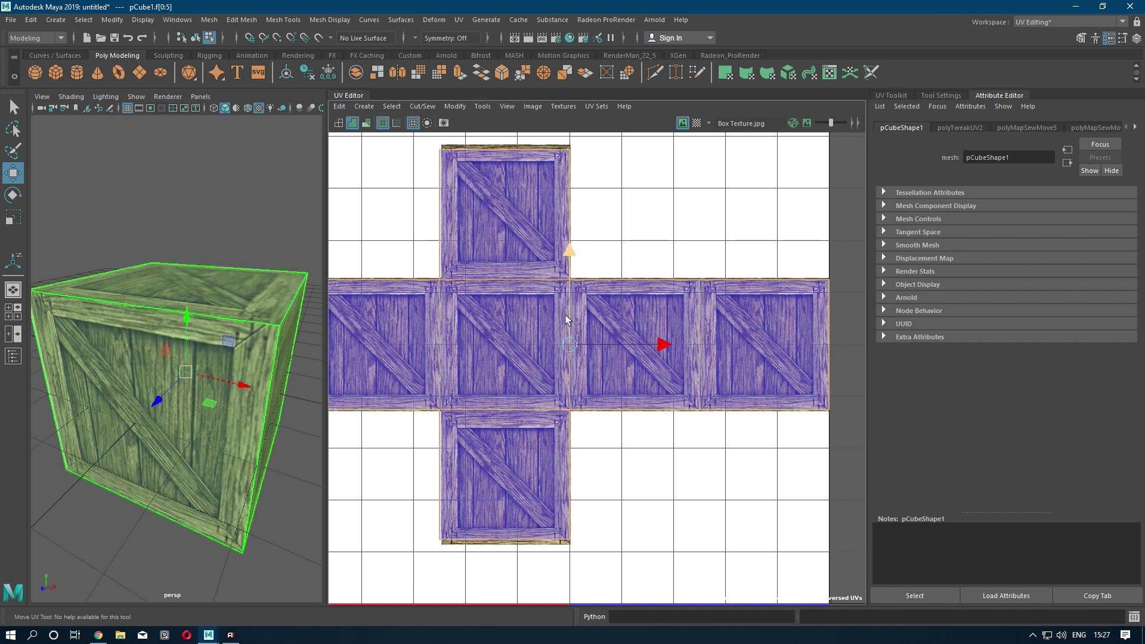
key(r)
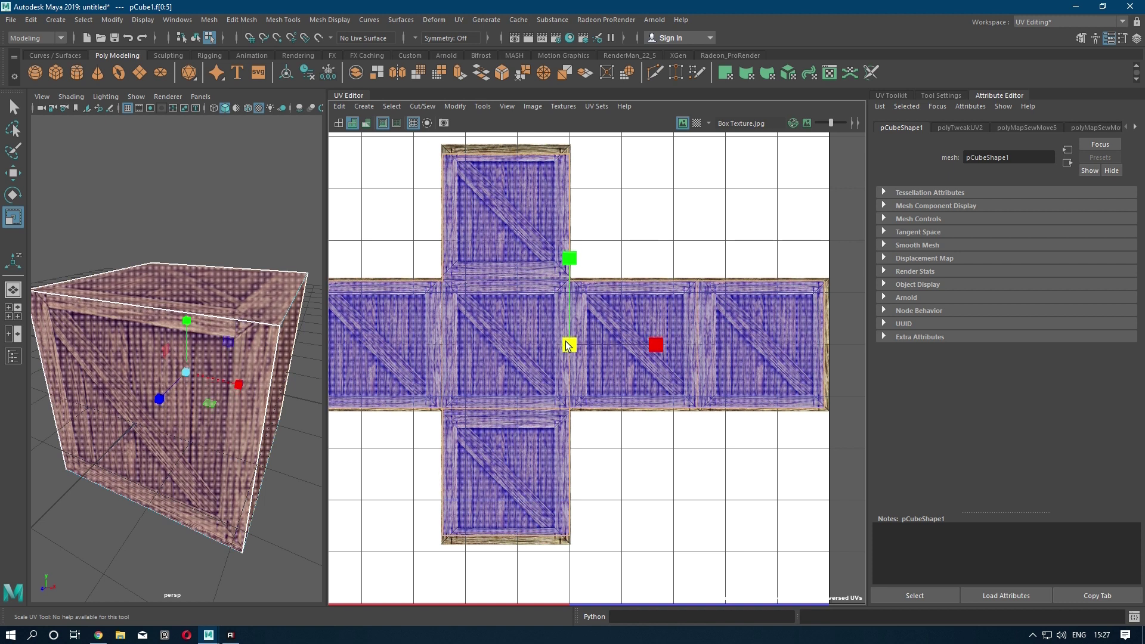
key(w)
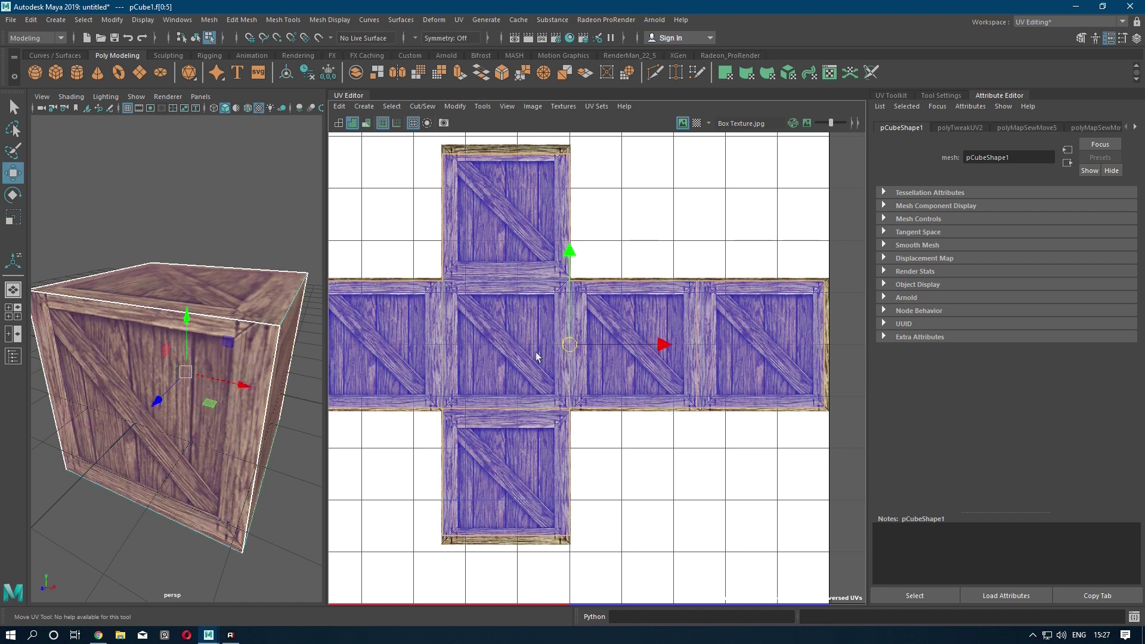
right_drag(101, 222, 136, 201)
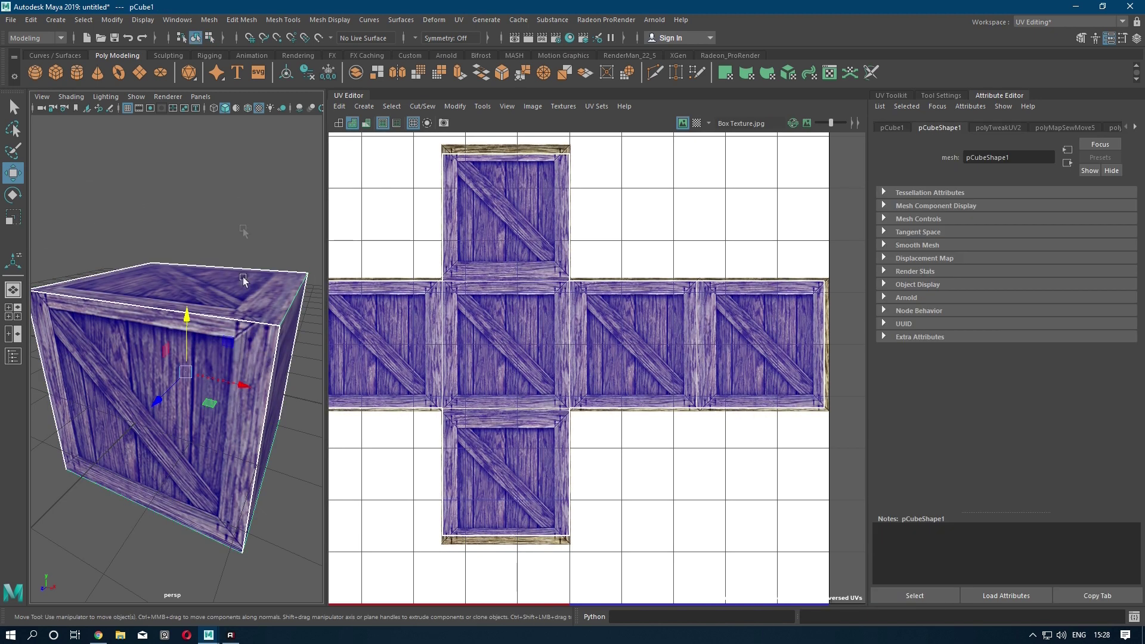
click(244, 229)
scroll(223, 337, down, 5)
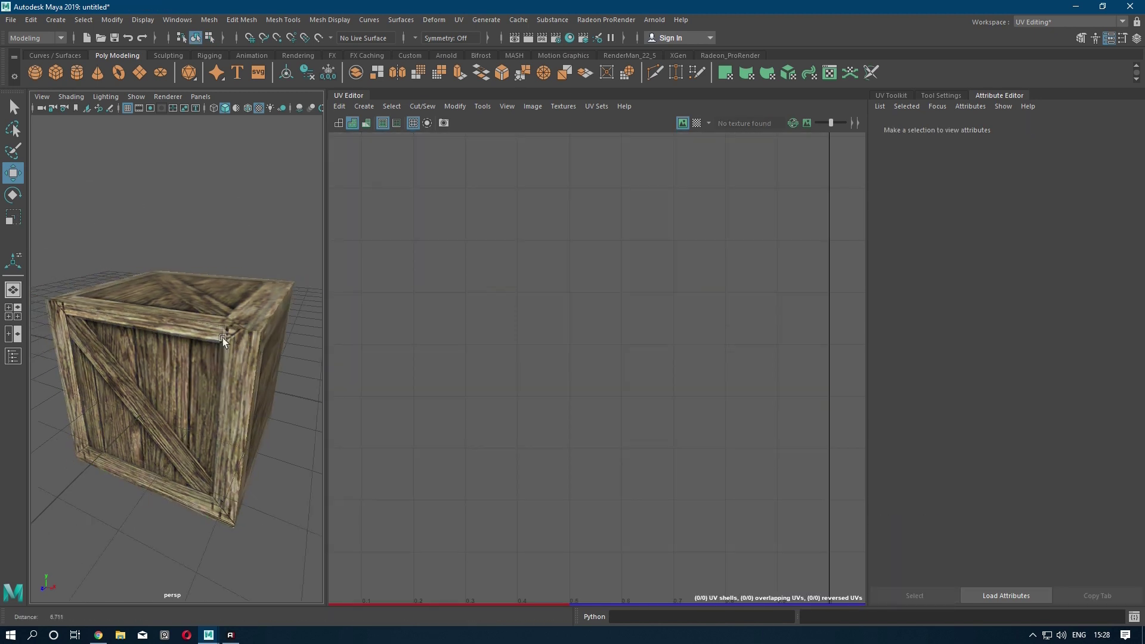
alt+drag(223, 338, 176, 304)
scroll(170, 393, up, 5)
scroll(170, 394, down, 6)
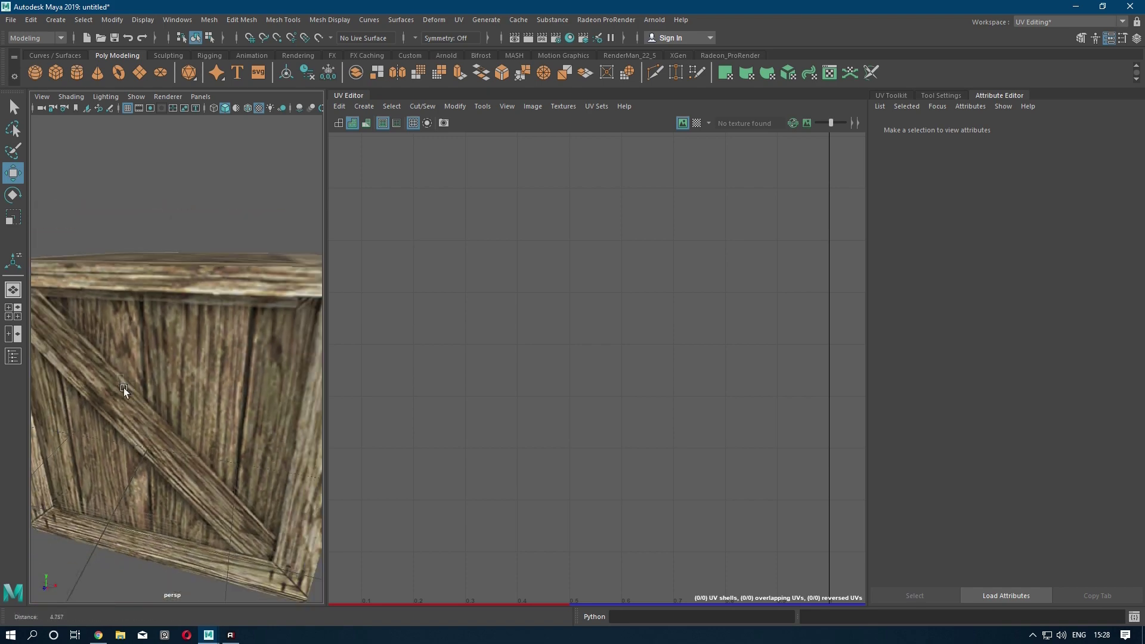
Step: Move the two UVs at the top end of the cross up to the upper edge of the crate image
click(158, 340)
scroll(212, 335, up, 3)
scroll(494, 242, down, 1)
alt+middle_drag(510, 160, 511, 225)
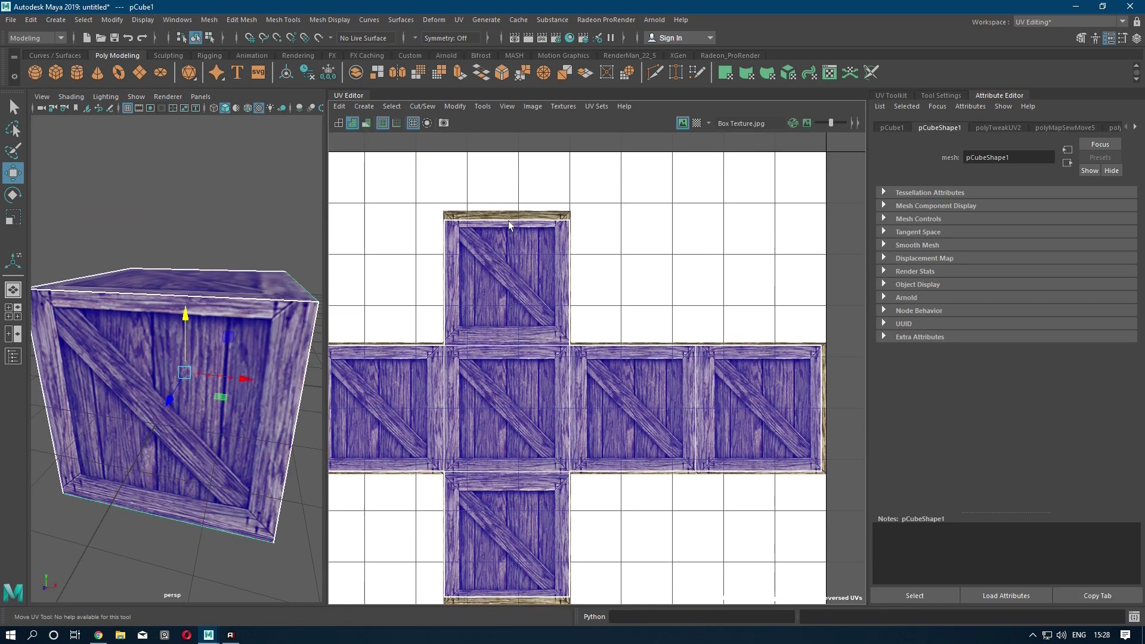
right_drag(510, 222, 556, 220)
alt+right_drag(484, 166, 466, 236)
drag(410, 196, 601, 241)
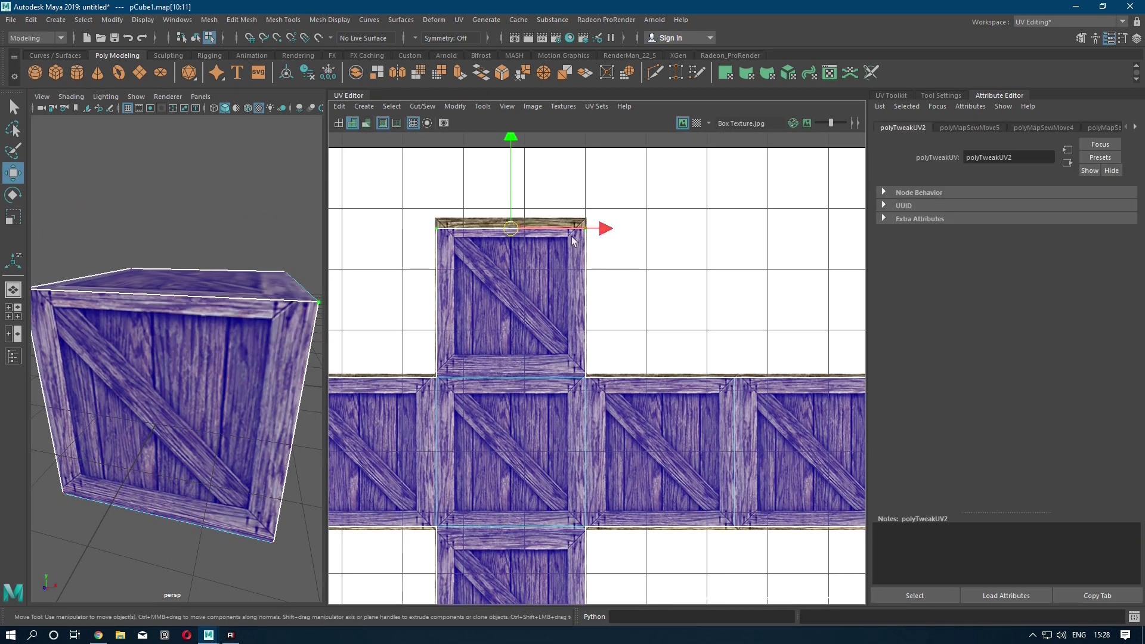
drag(512, 138, 515, 130)
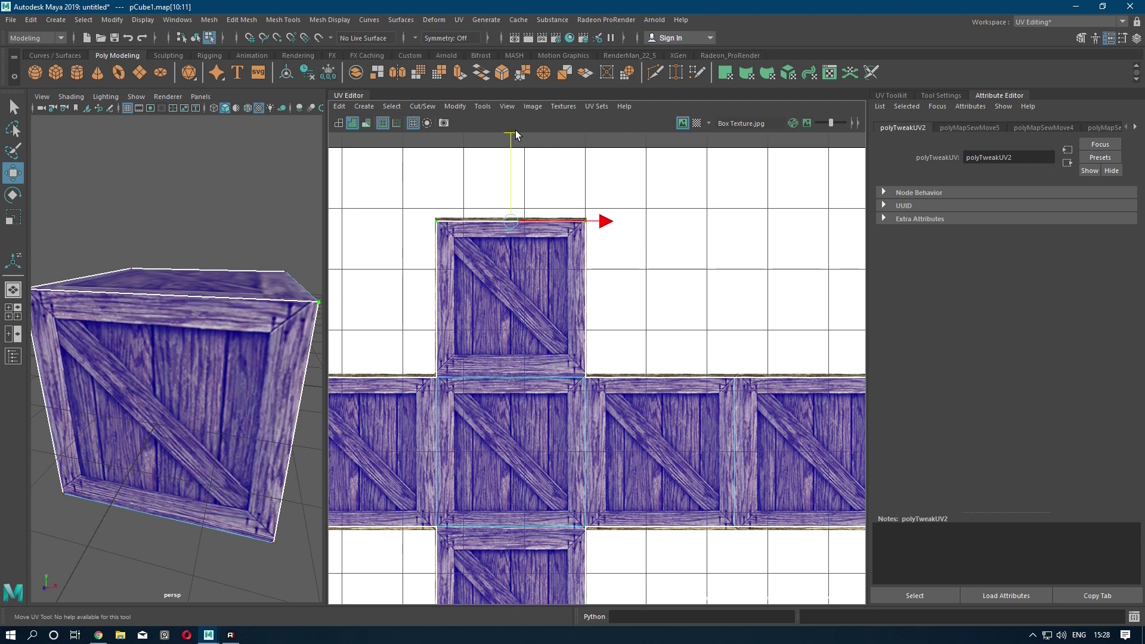
Step: Move the two UVs at the bottom end of the cross down to the lower edge of the crate image
alt+middle_drag(618, 567, 615, 352)
drag(618, 489, 364, 381)
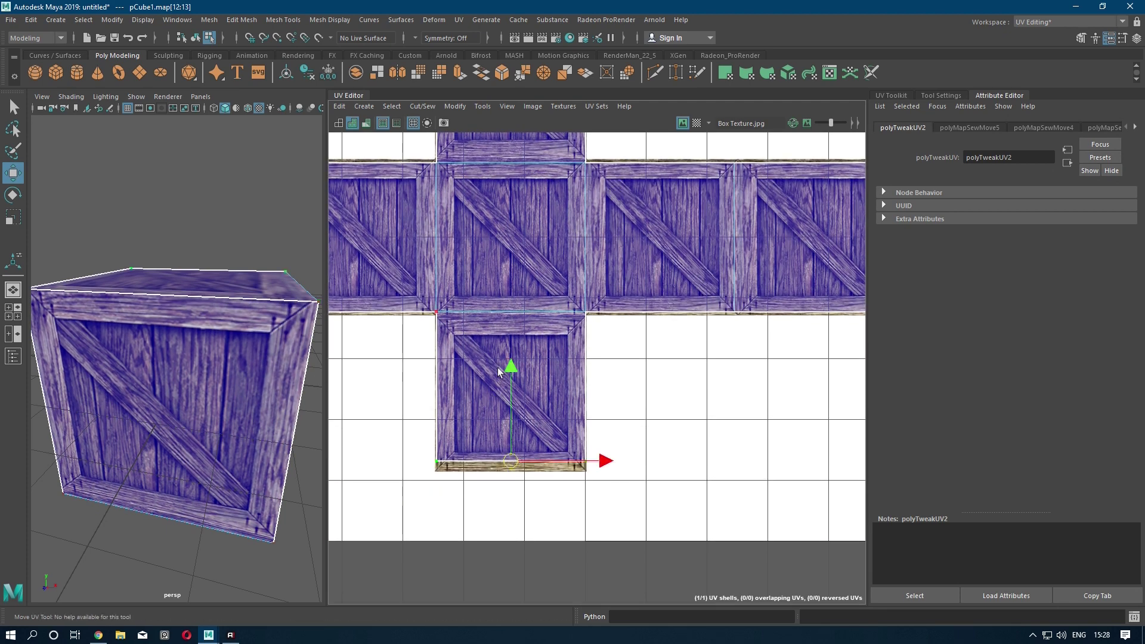
drag(511, 367, 511, 373)
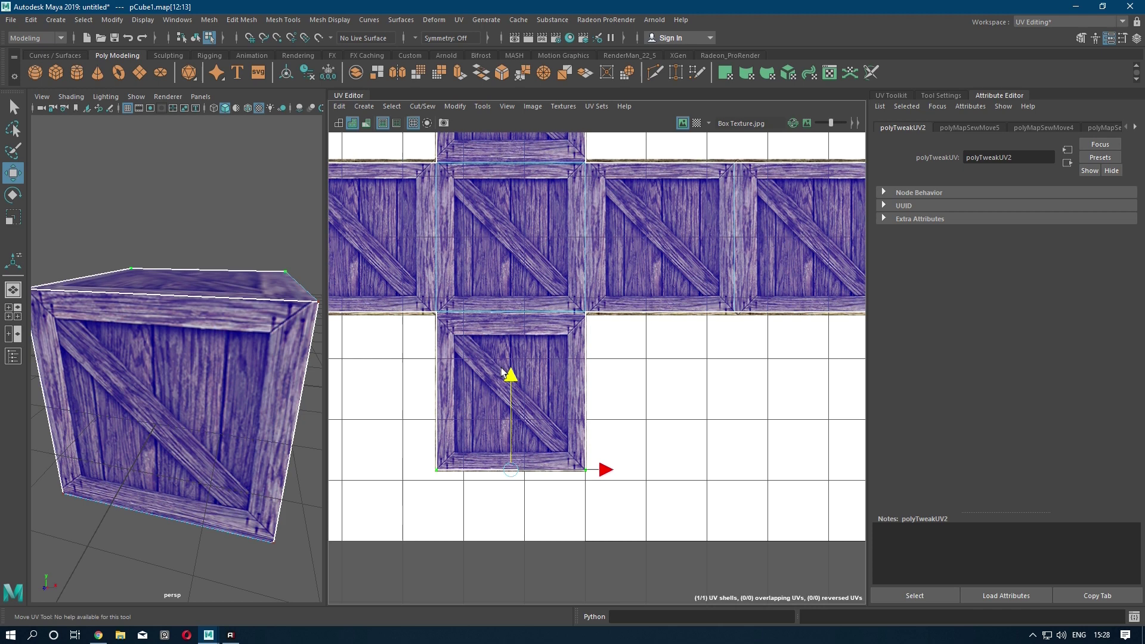
Step: Move the two UVs at the right end of the horizontal row outward to the edge of the crate image
scroll(495, 326, down, 1)
alt+middle_drag(493, 326, 637, 355)
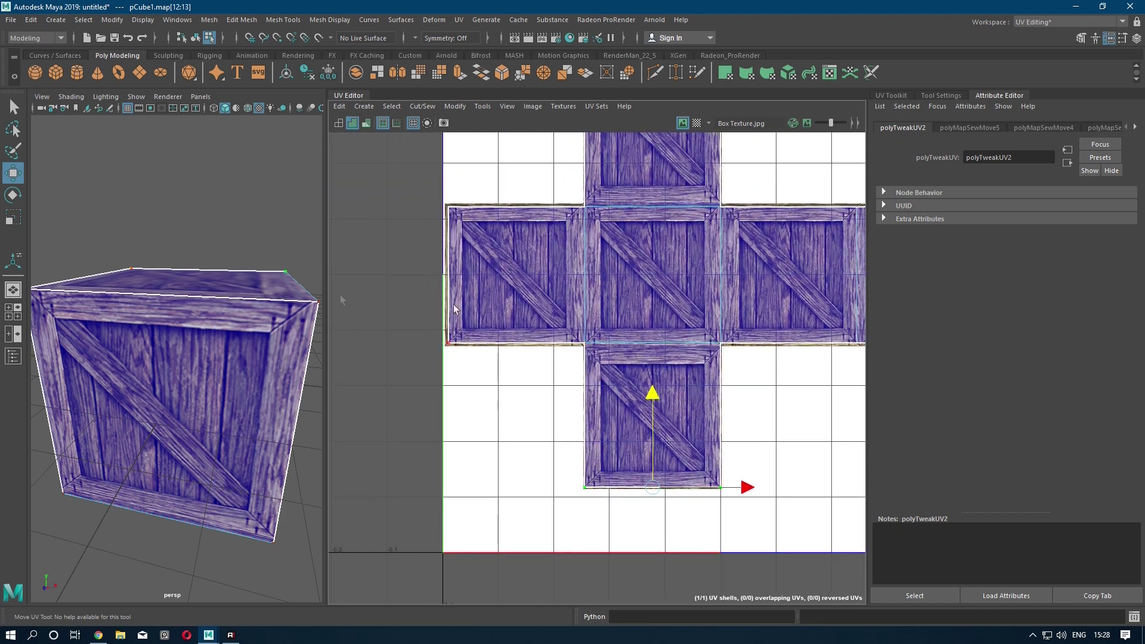
scroll(662, 406, down, 1)
alt+middle_drag(662, 406, 508, 353)
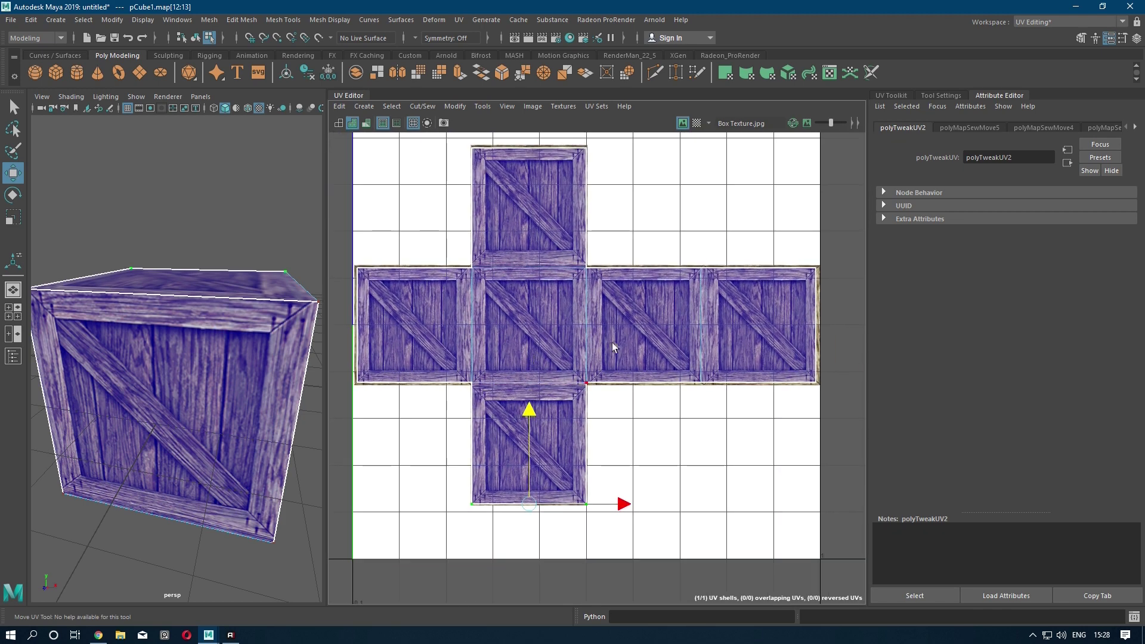
drag(763, 262, 843, 394)
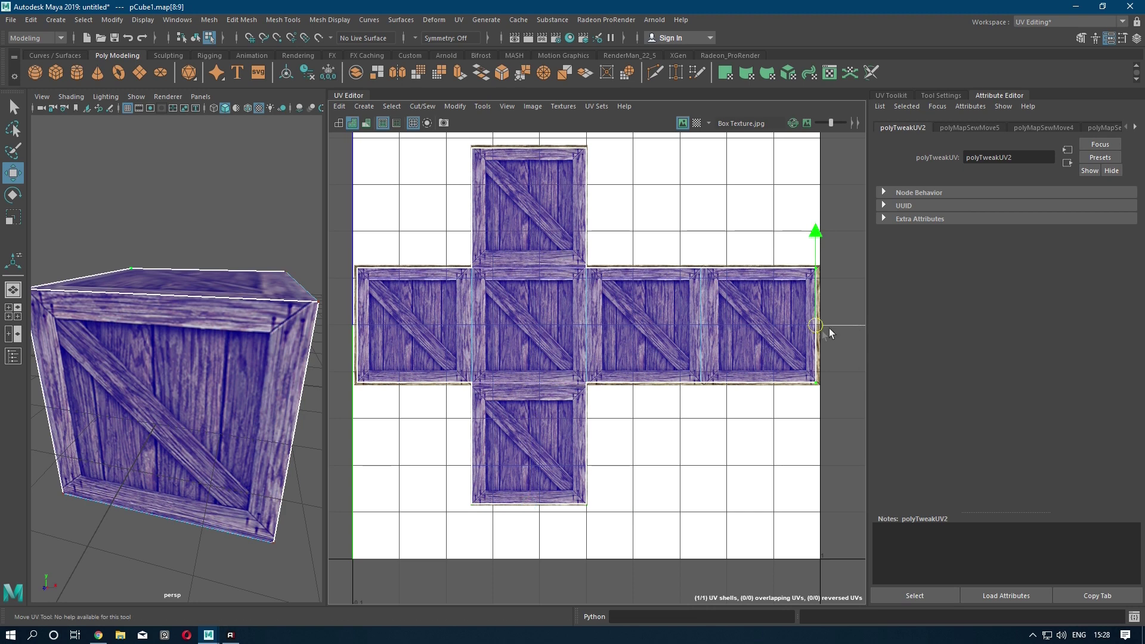
alt+middle_drag(829, 328, 749, 355)
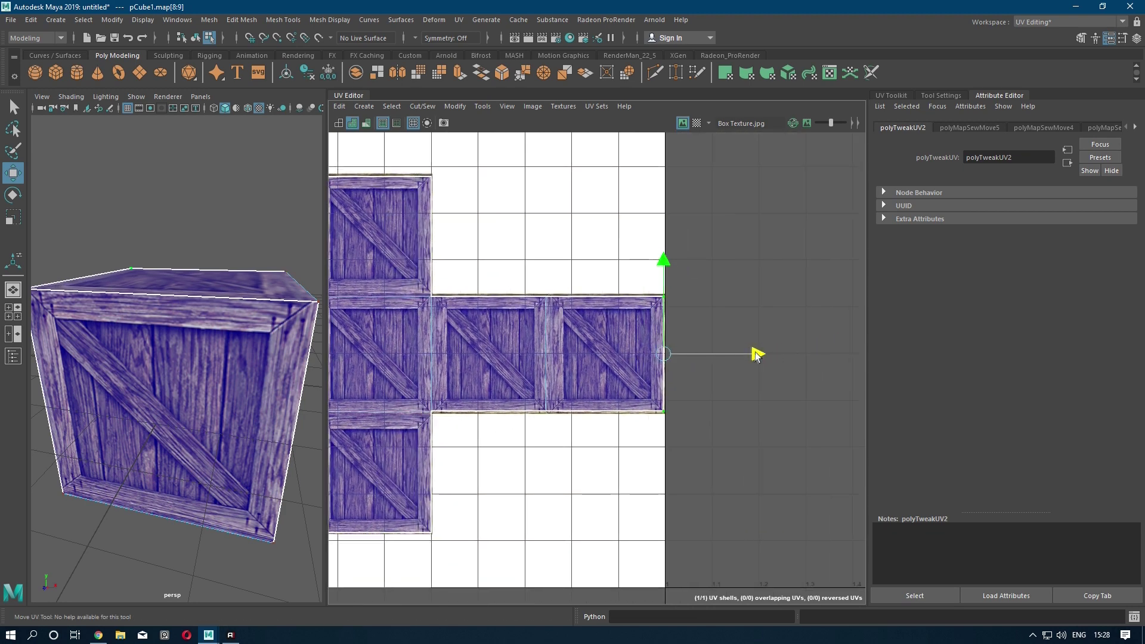
drag(755, 353, 753, 353)
Step: Fit the UVs at the left end of the horizontal row to the crate image, and return to object mode with the cube deselected
alt+middle_drag(588, 377, 780, 374)
alt+middle_drag(527, 369, 588, 363)
alt+right_drag(430, 316, 469, 412)
right_drag(169, 216, 225, 196)
click(209, 196)
Step: Check the textured crate from several sides and switch the workspace to Modeling - Standard
scroll(202, 223, down, 10)
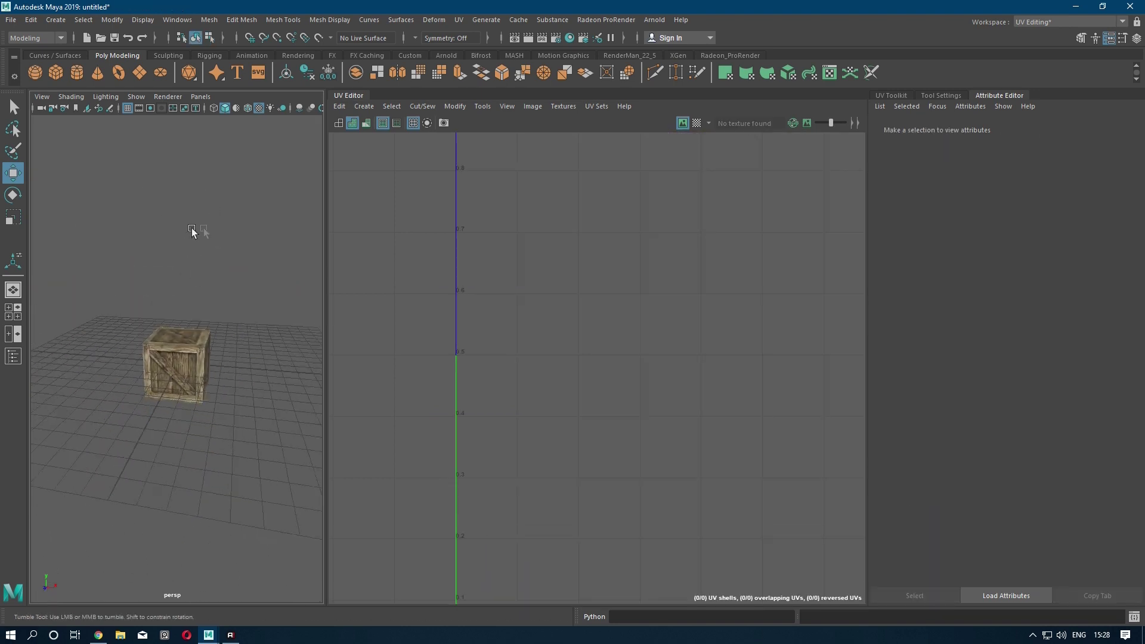
scroll(192, 286, up, 6)
alt+drag(192, 347, 235, 346)
scroll(199, 352, up, 4)
scroll(199, 353, down, 3)
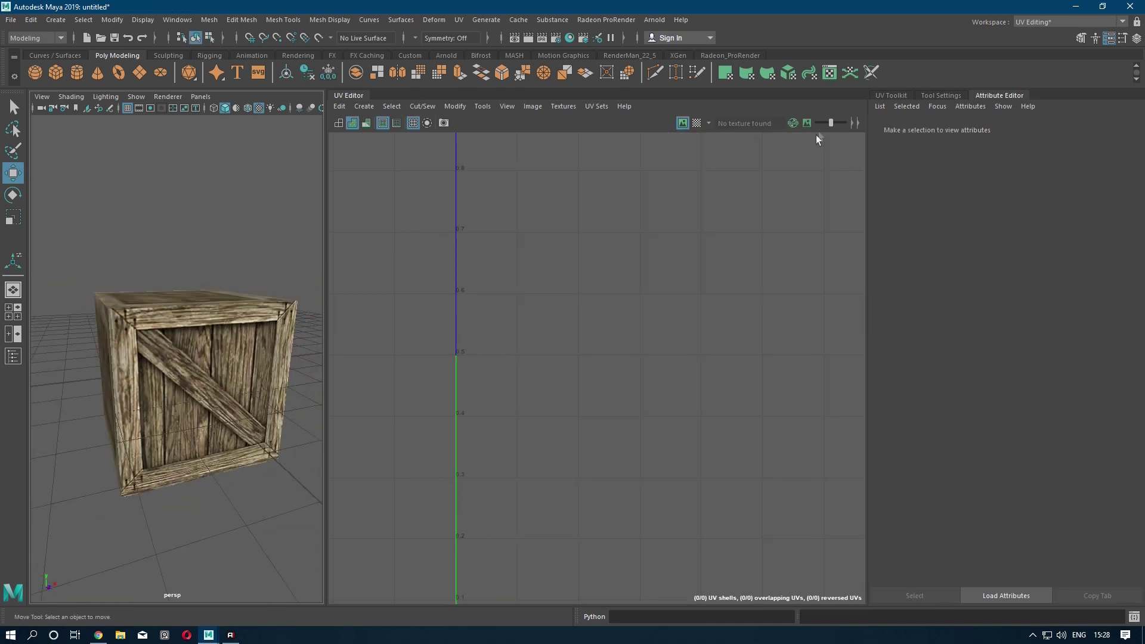
click(1024, 21)
click(1039, 49)
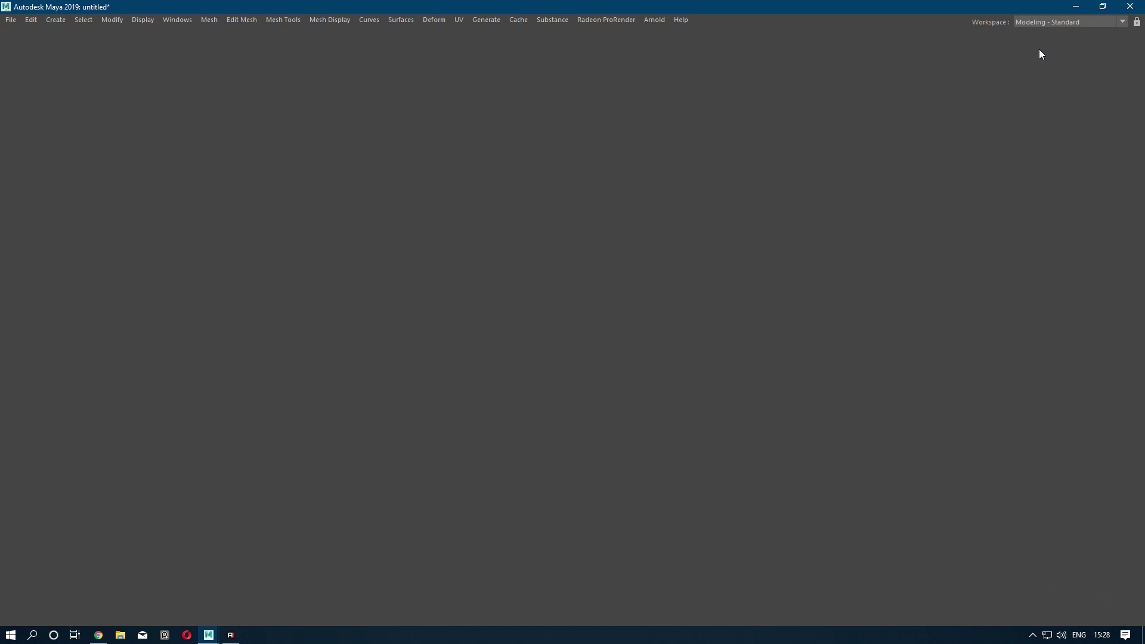
Step: Add an Arnold Skydome Light to the scene around the crate
alt+right_drag(603, 336, 529, 268)
alt+drag(528, 268, 571, 257)
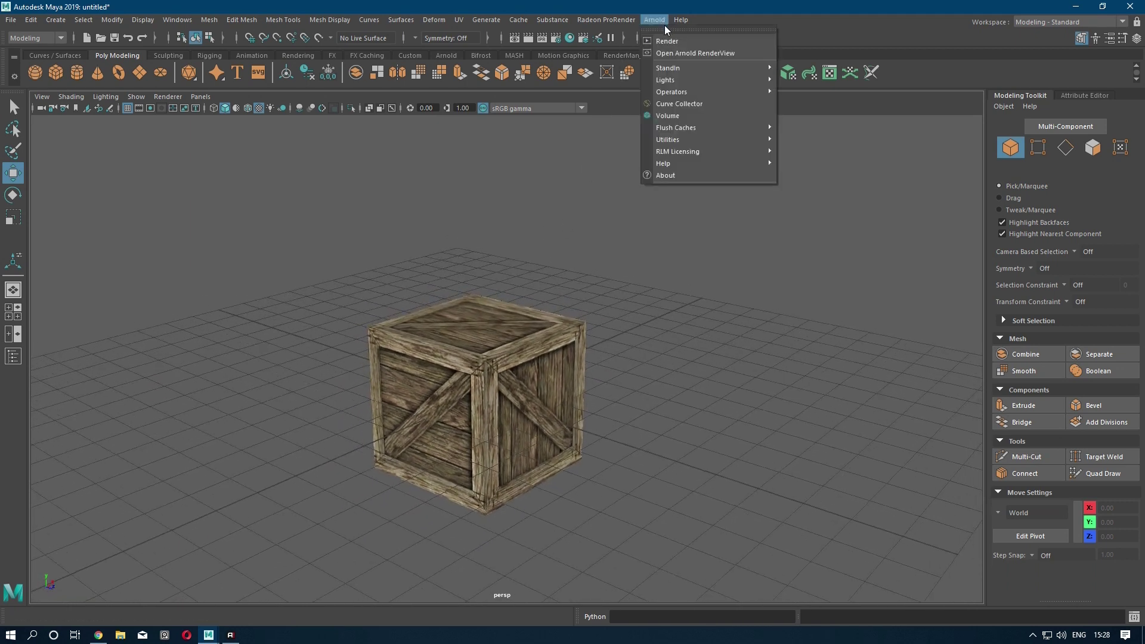
mouse_move(697, 81)
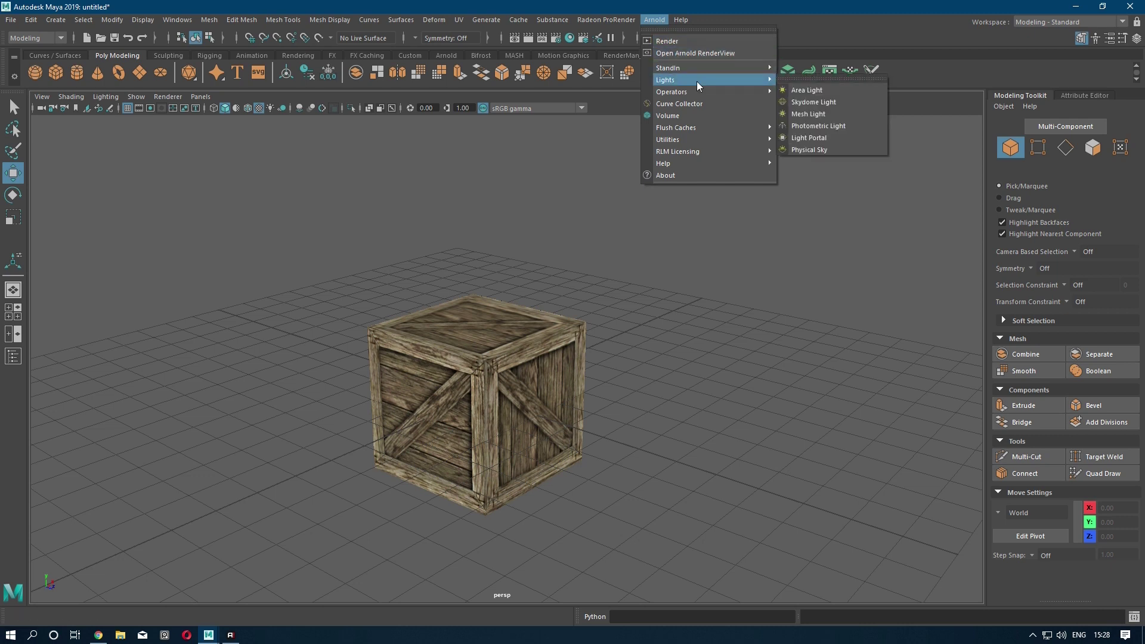
click(808, 101)
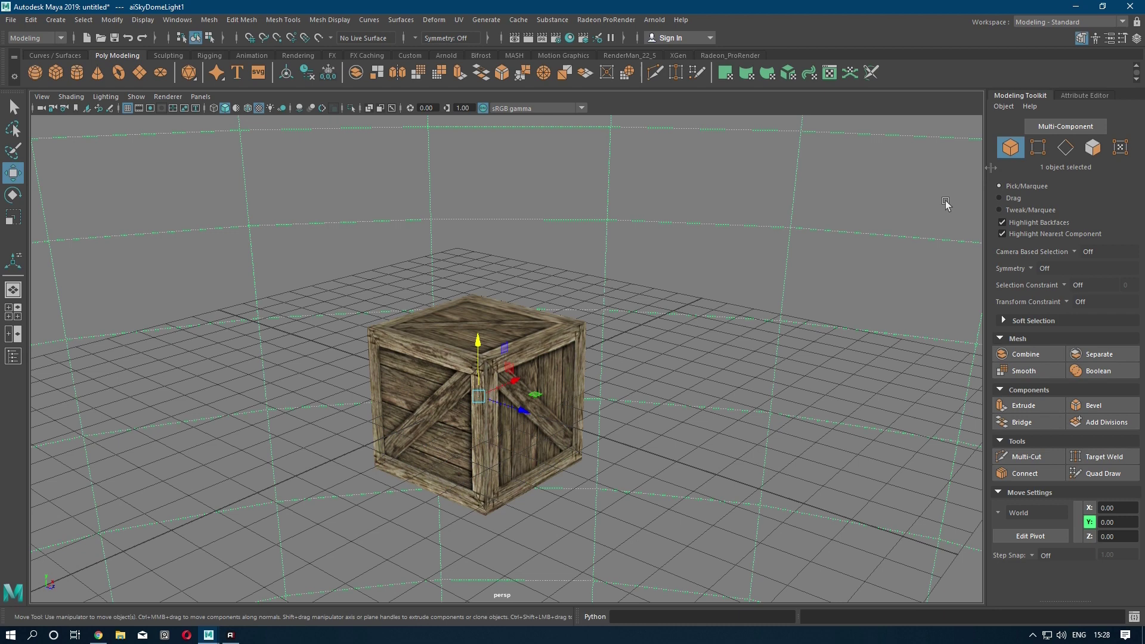
scroll(597, 177, down, 3)
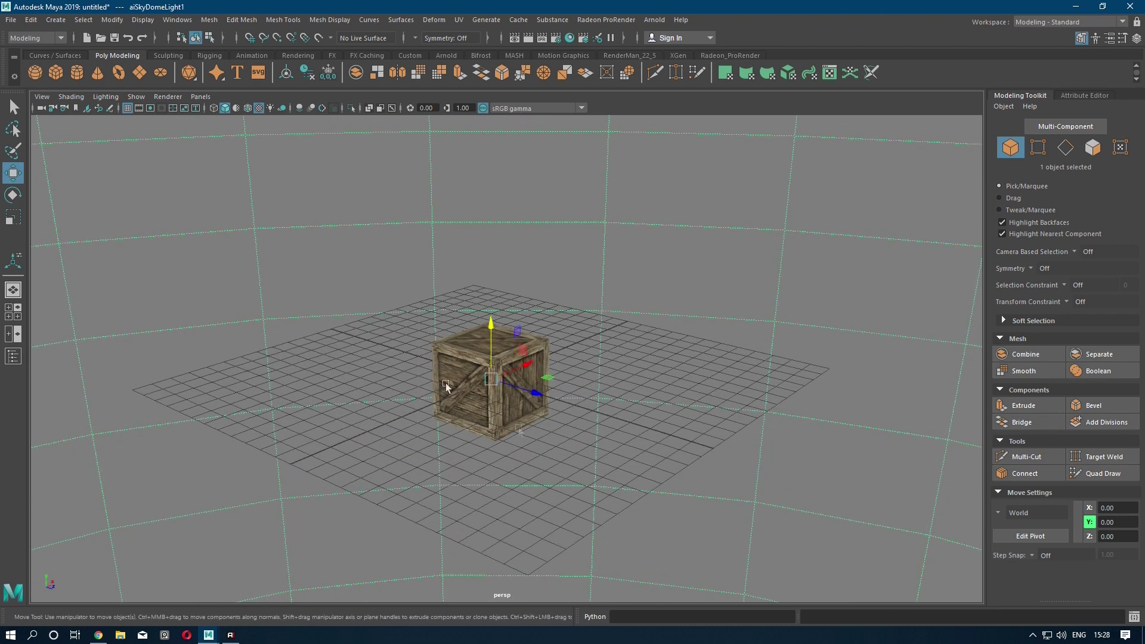
Step: Connect a File texture to the skydome light's Color attribute
scroll(607, 332, up, 2)
right_click(691, 286)
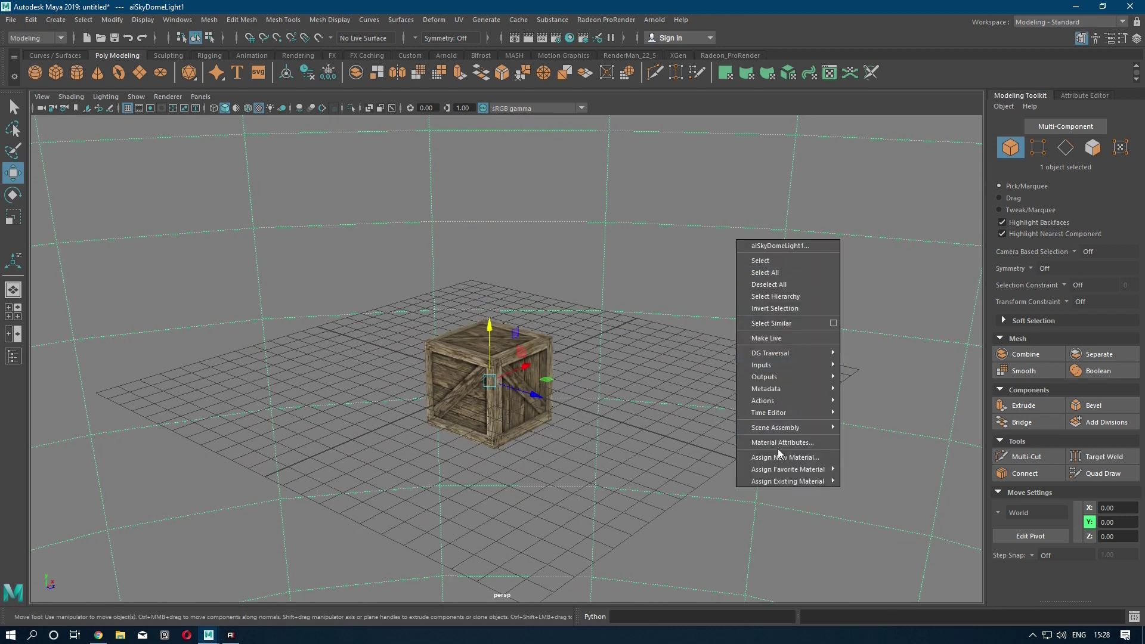
key(Escape)
click(1083, 95)
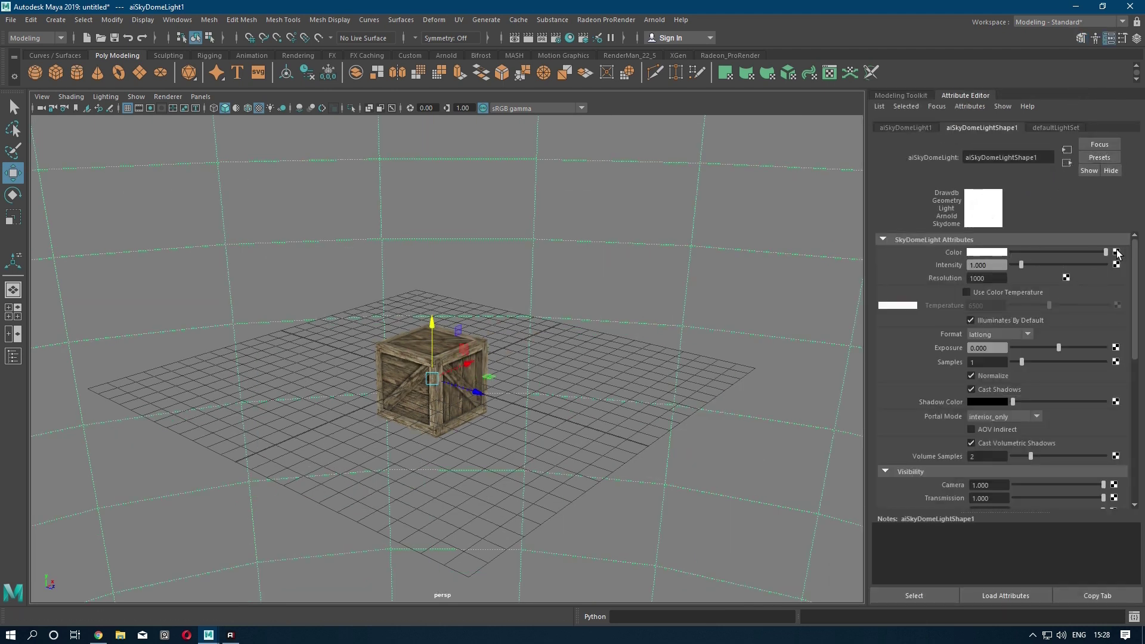
click(1115, 252)
click(504, 328)
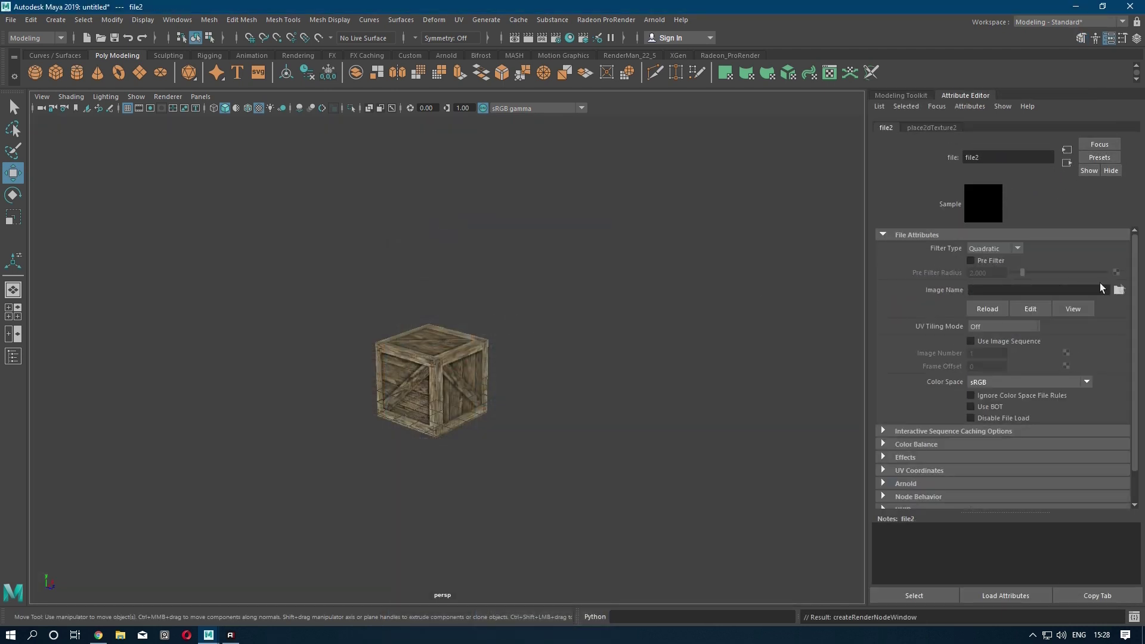
Step: Load ninomaru_teien_1k.hdr from the Downloads folder as the image of the skydome's file texture
click(1118, 289)
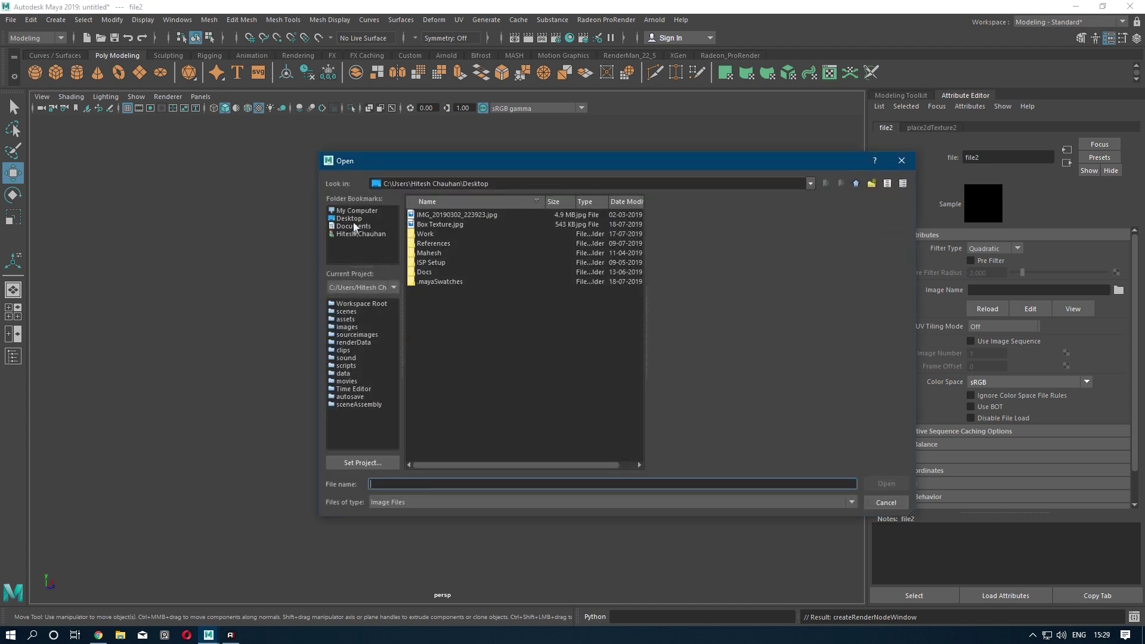
click(358, 234)
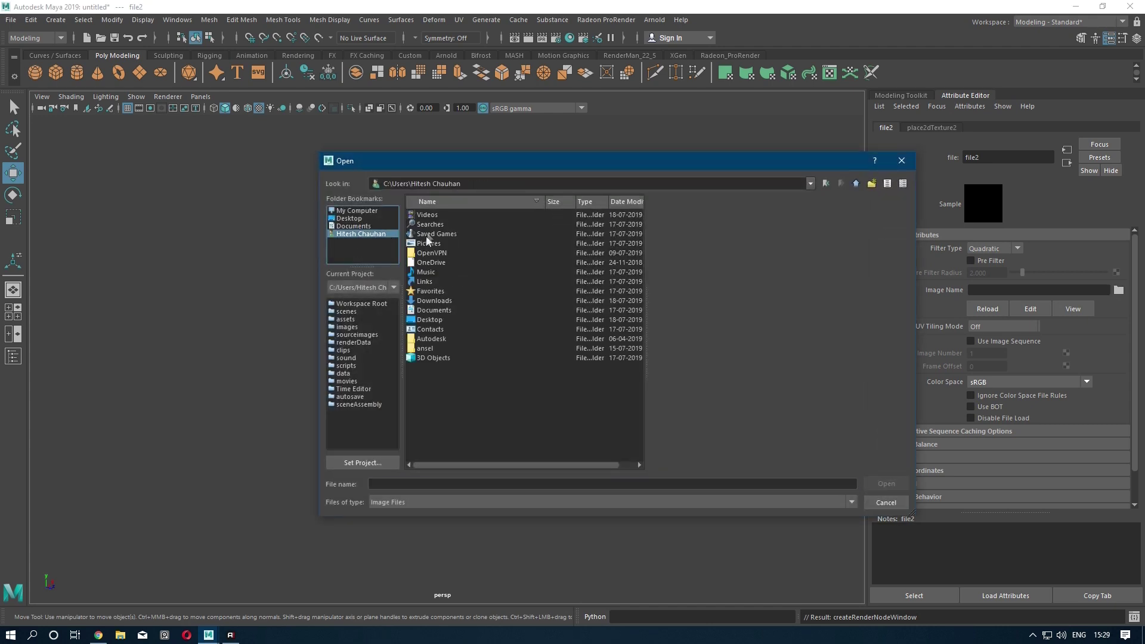
click(432, 301)
double_click(432, 302)
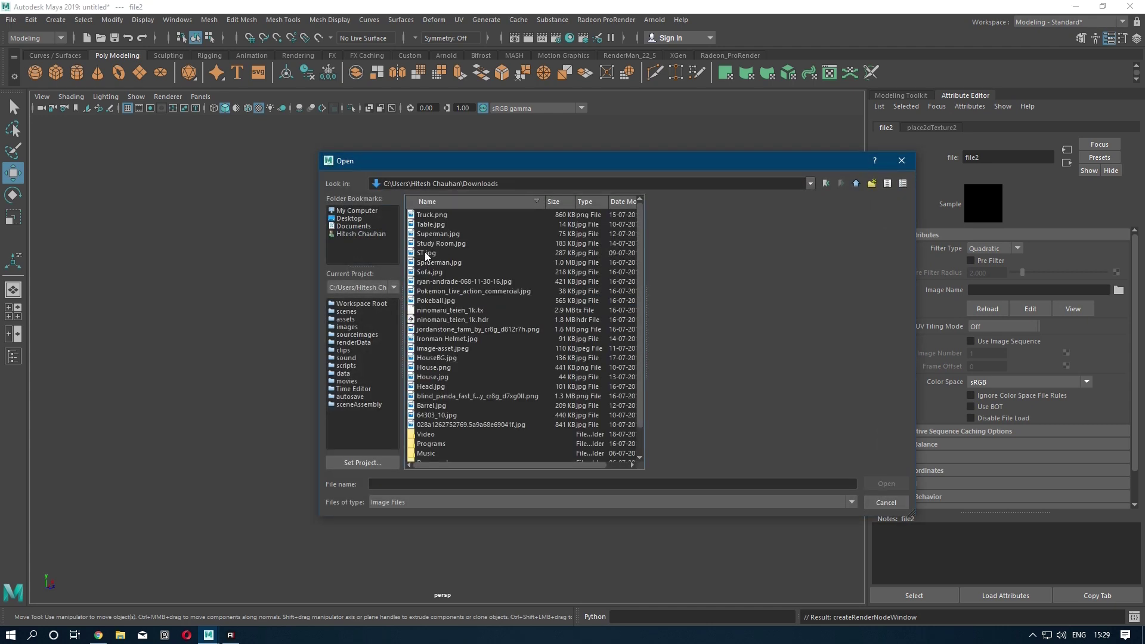
click(428, 320)
double_click(427, 320)
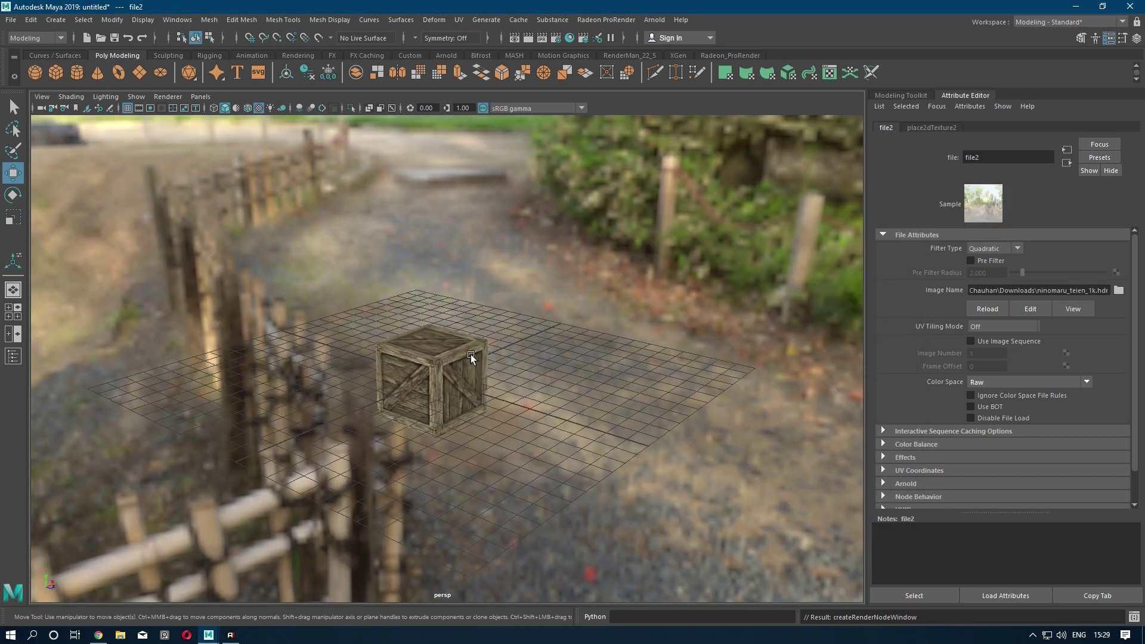
Step: Set the image size preset in the render settings to HD_1080
alt+right_drag(442, 330, 475, 253)
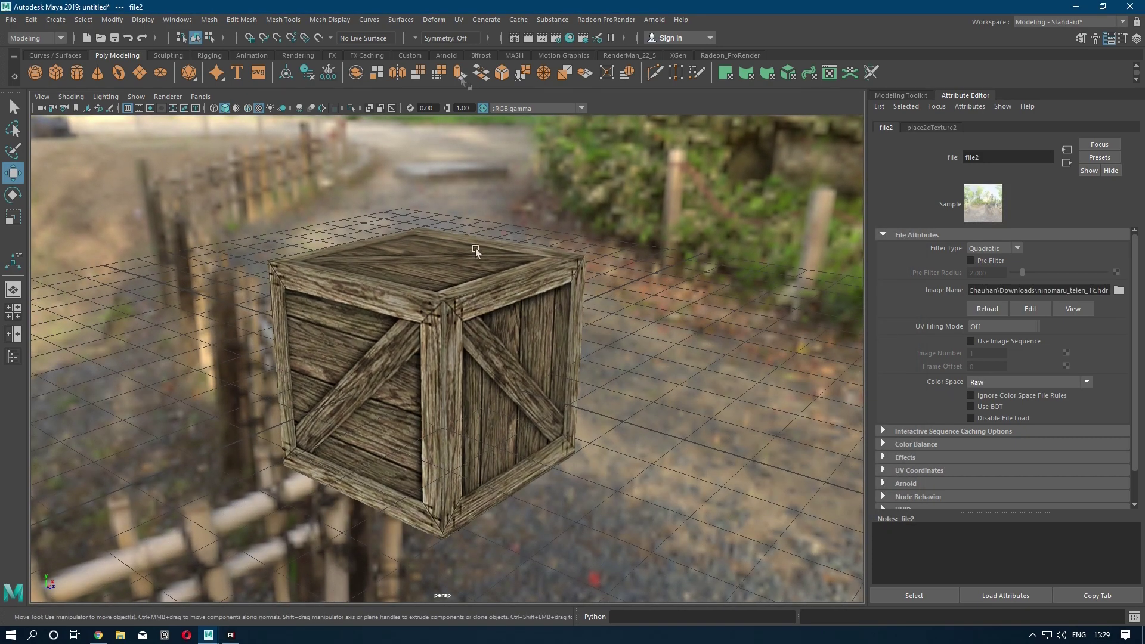
click(555, 38)
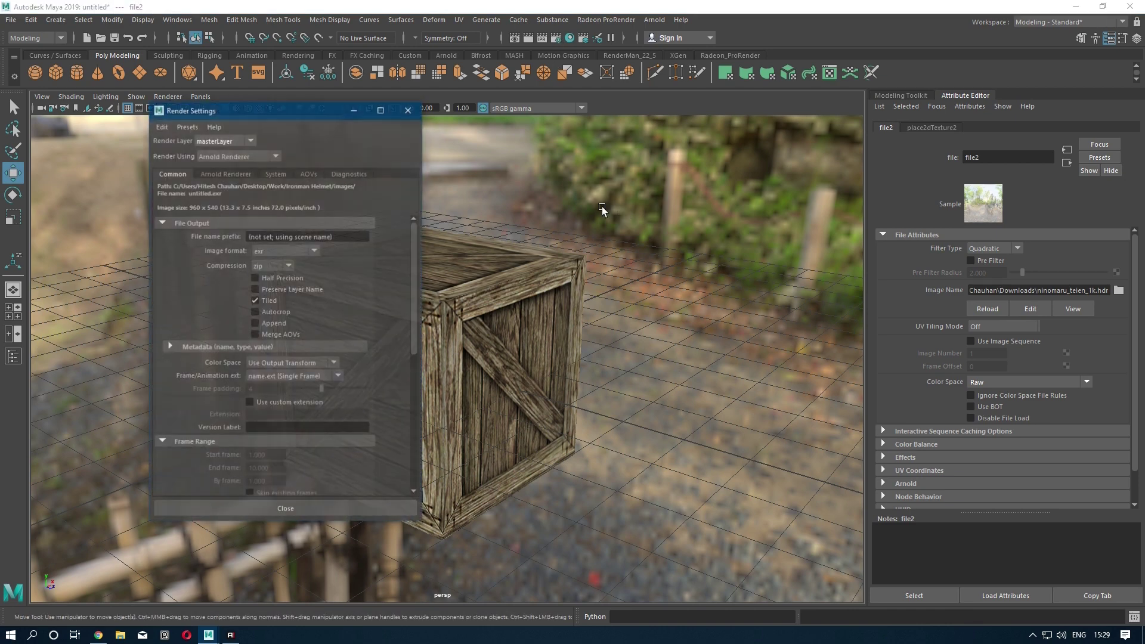
drag(277, 111, 706, 38)
scroll(694, 260, down, 7)
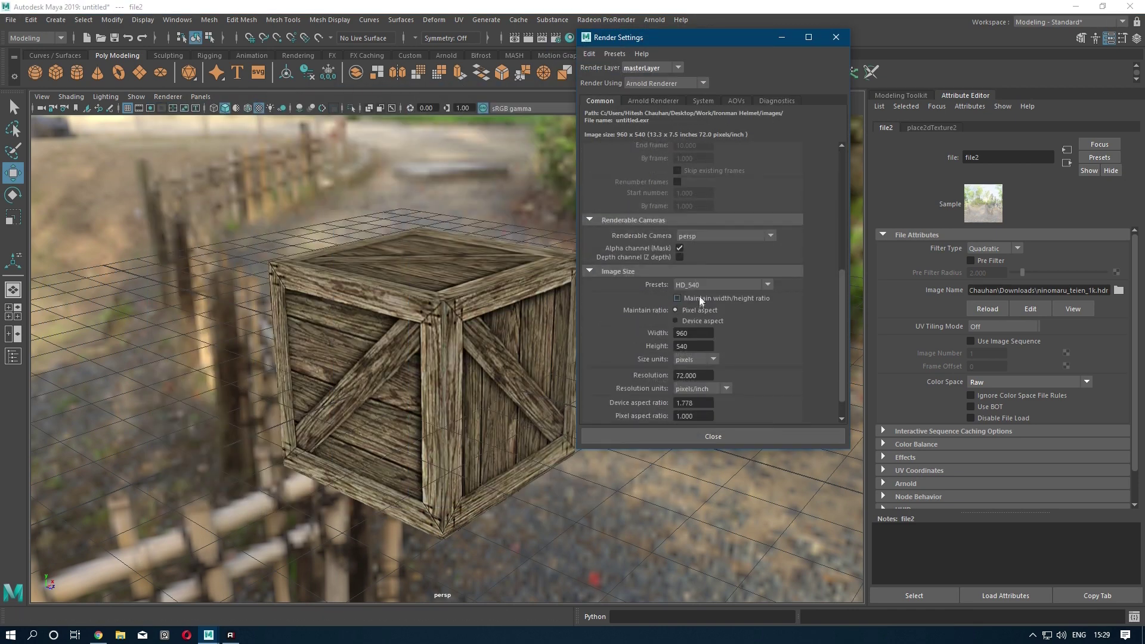
click(695, 285)
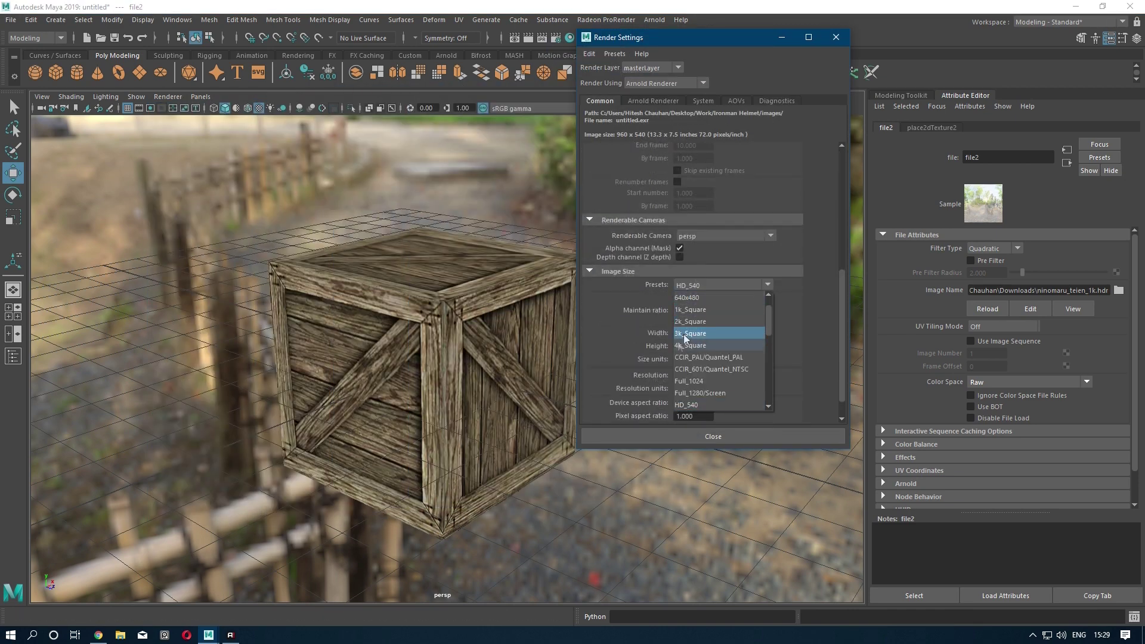
scroll(702, 397, down, 1)
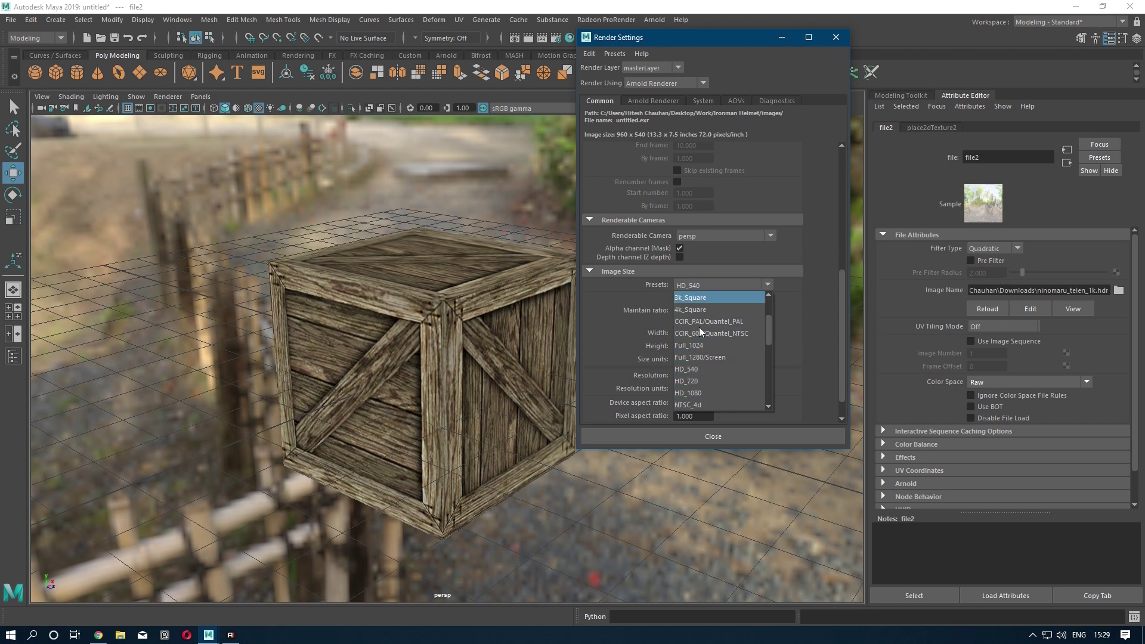
scroll(701, 333, down, 2)
click(703, 346)
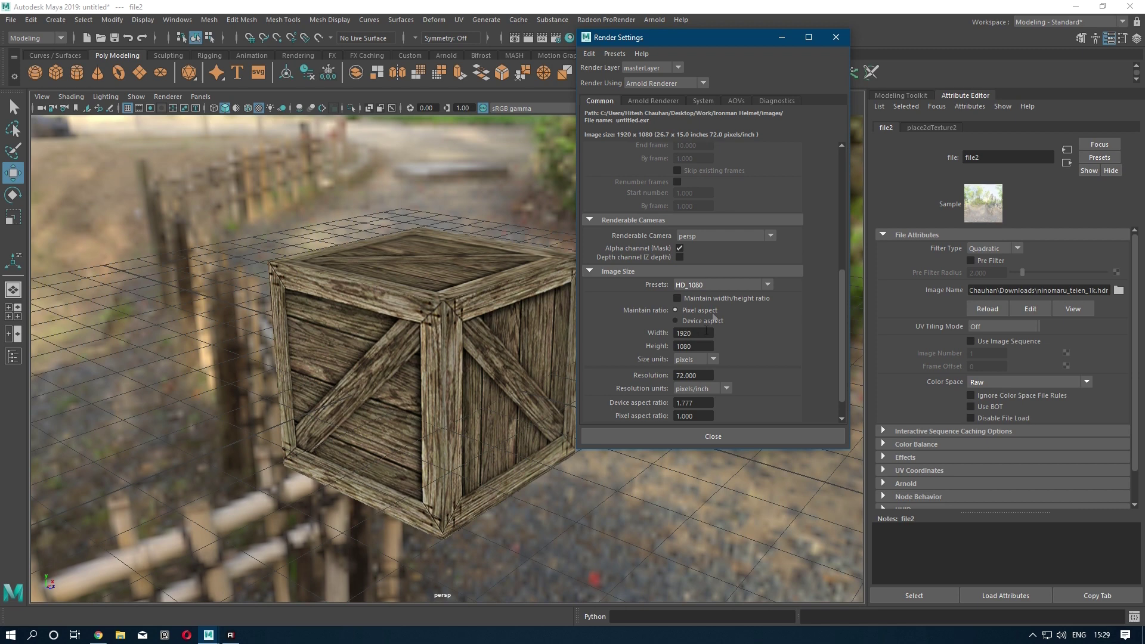
Step: Set the render resolution to 300 pixels/inch
click(706, 378)
text(300)
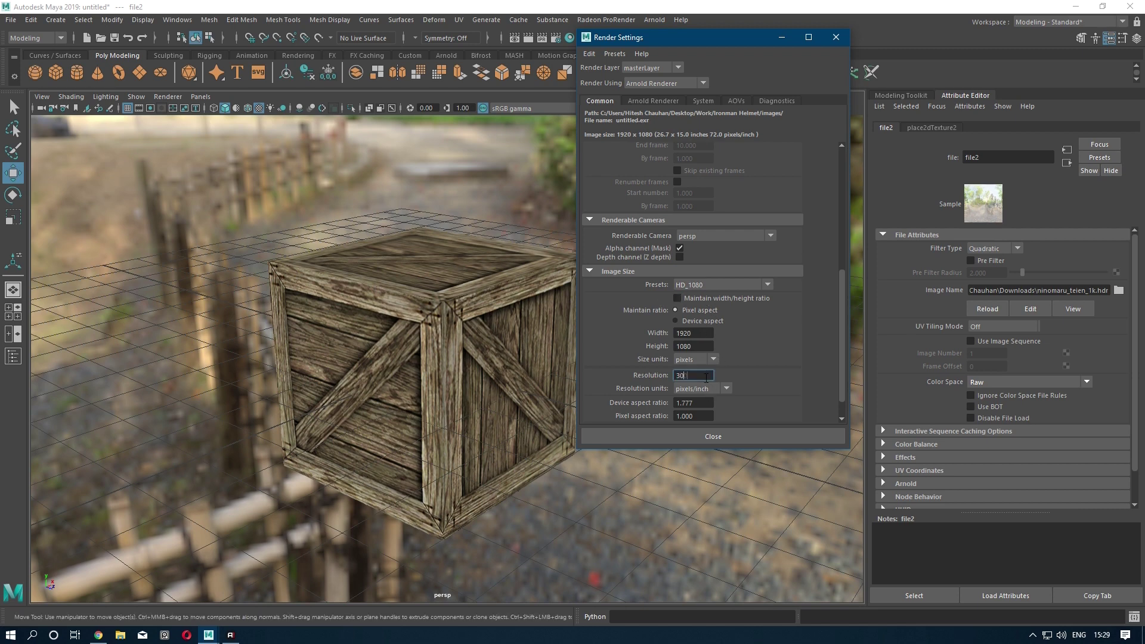
key(Return)
Step: Enable Denoise Beauty AOV under the Optix Denoiser and close the render settings
click(743, 101)
click(648, 129)
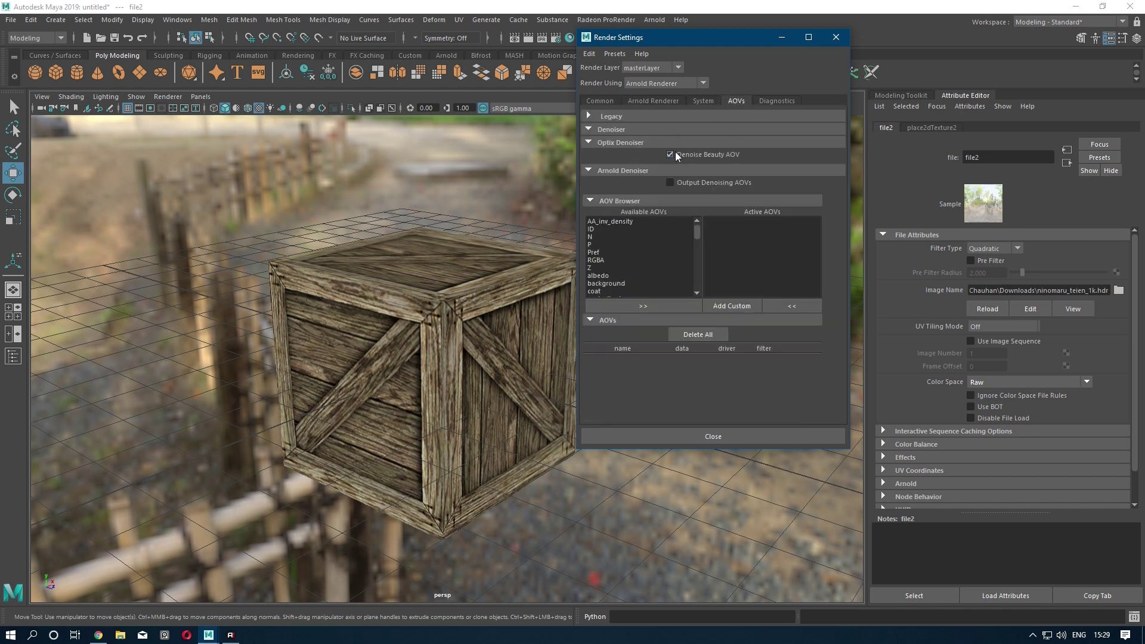
click(731, 436)
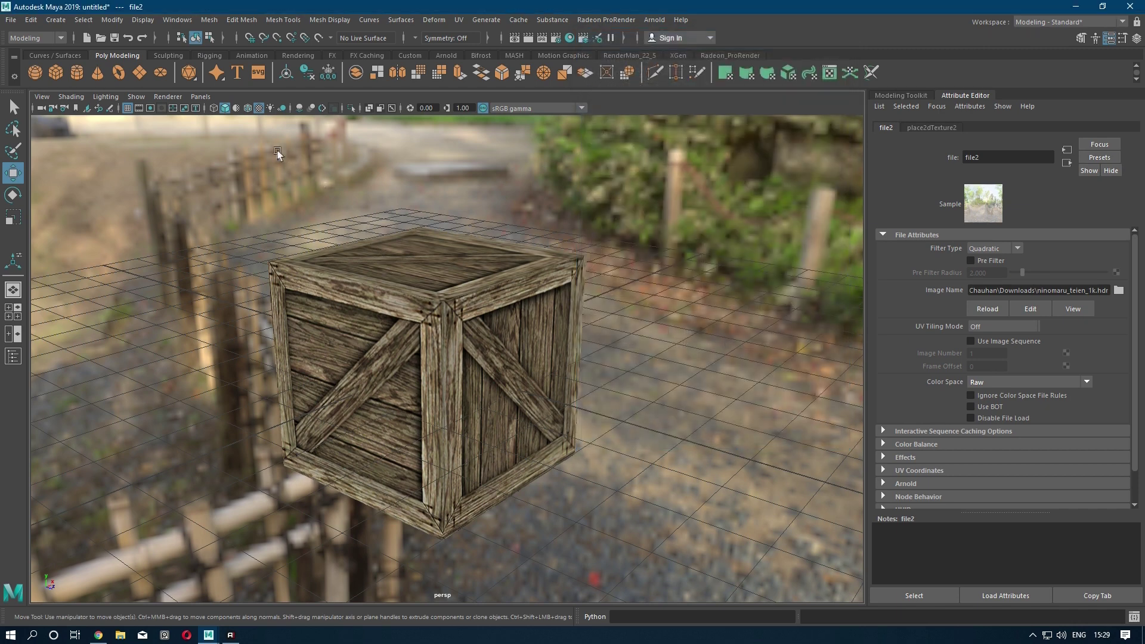
Step: Show the resolution gate in the perspective view and frame the crate inside it from slightly above
click(151, 109)
scroll(441, 330, up, 4)
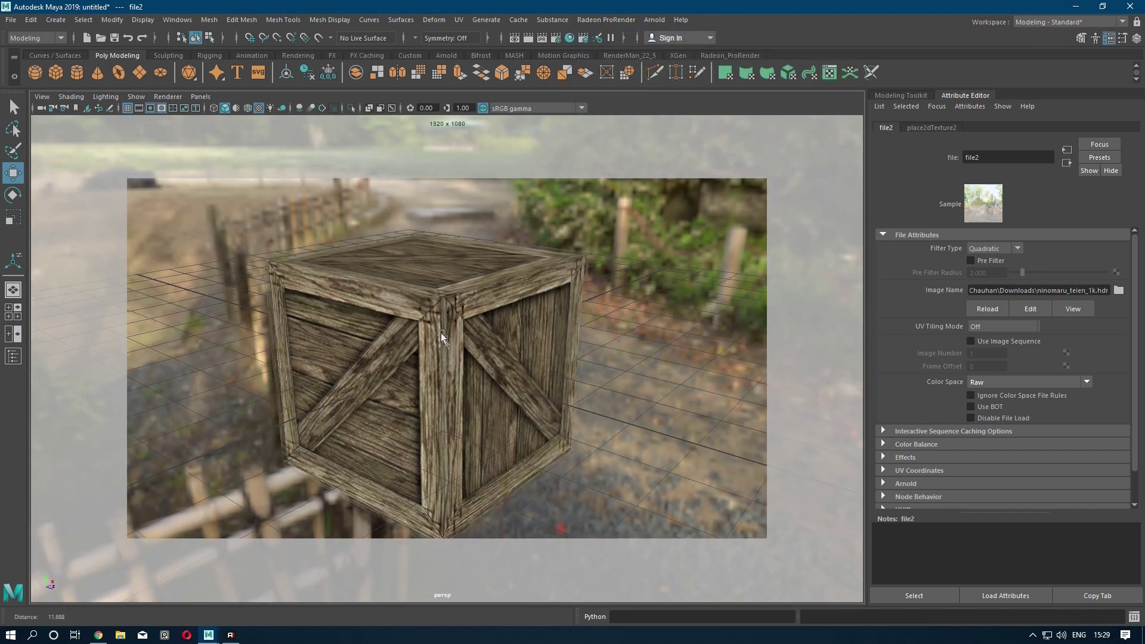
alt+drag(431, 300, 465, 251)
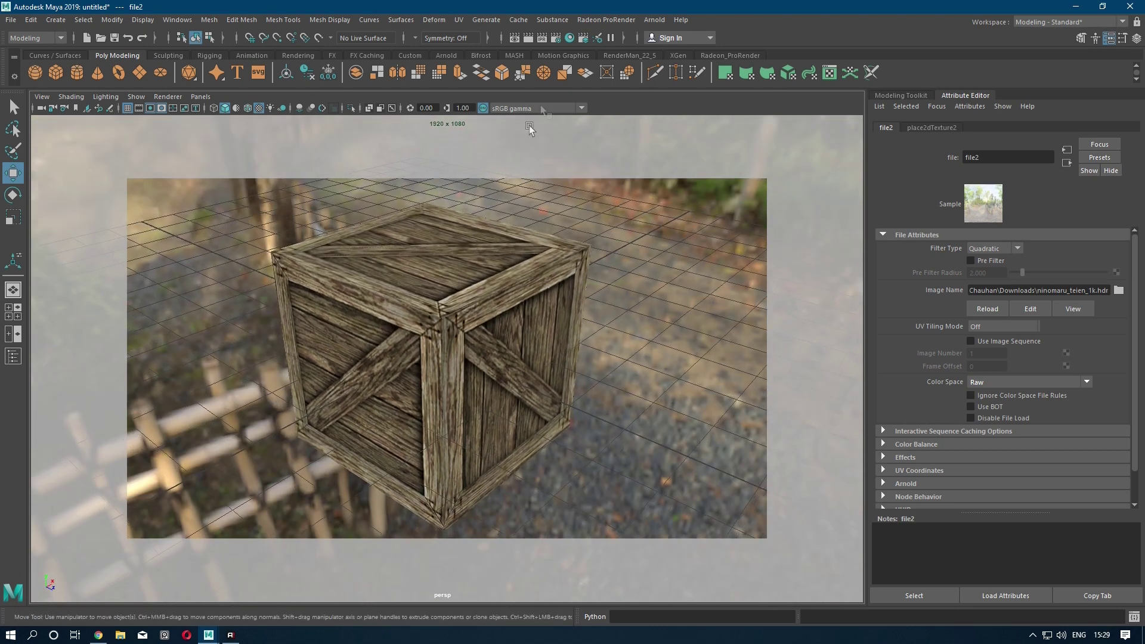
Step: Render the crate scene in the Arnold RenderView and fit the whole image in its window
click(599, 19)
mouse_move(617, 41)
click(654, 20)
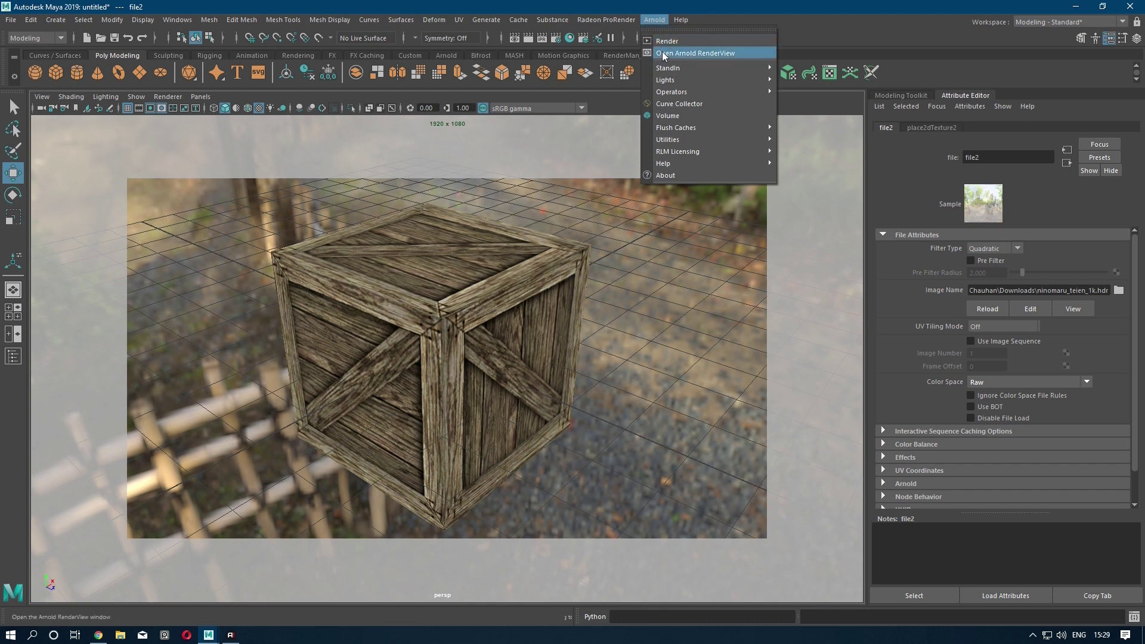
click(662, 51)
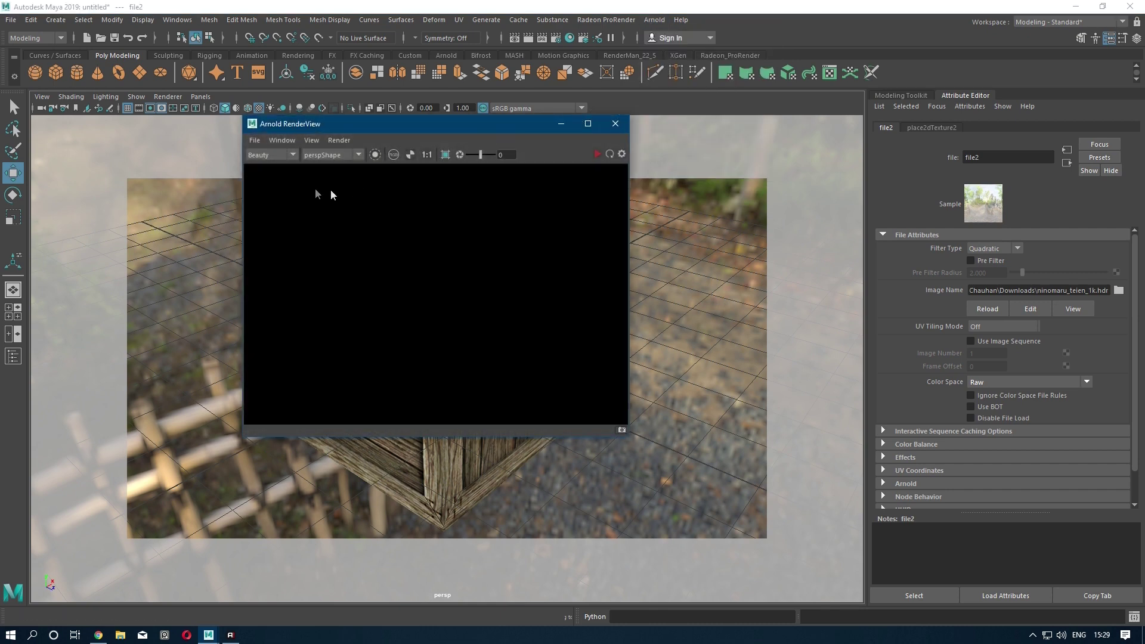
click(597, 153)
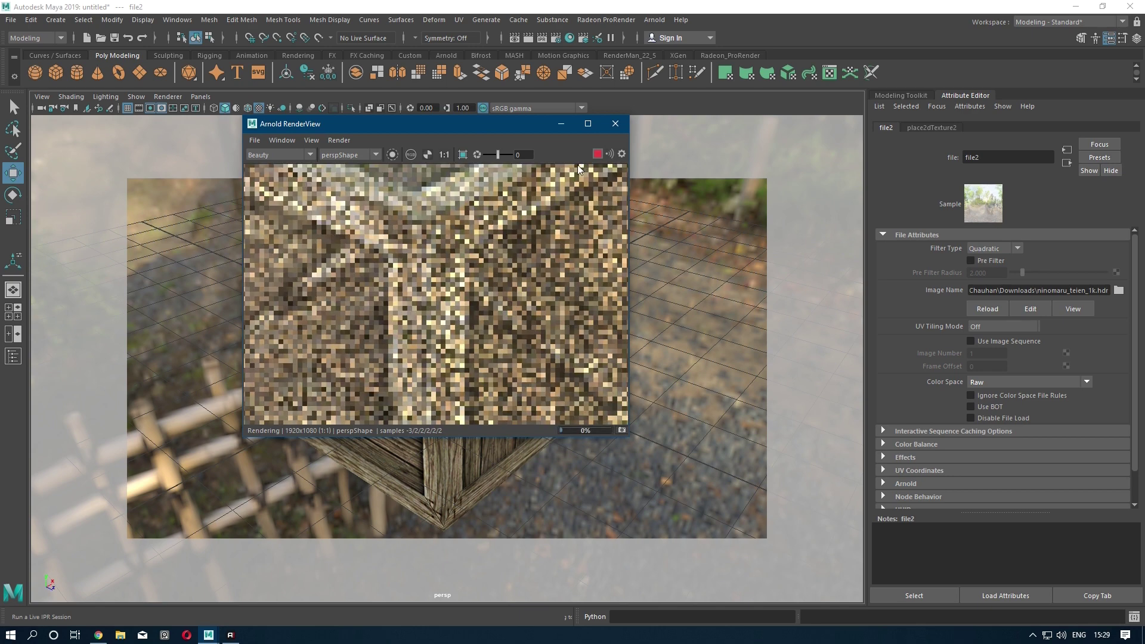
scroll(550, 237, down, 5)
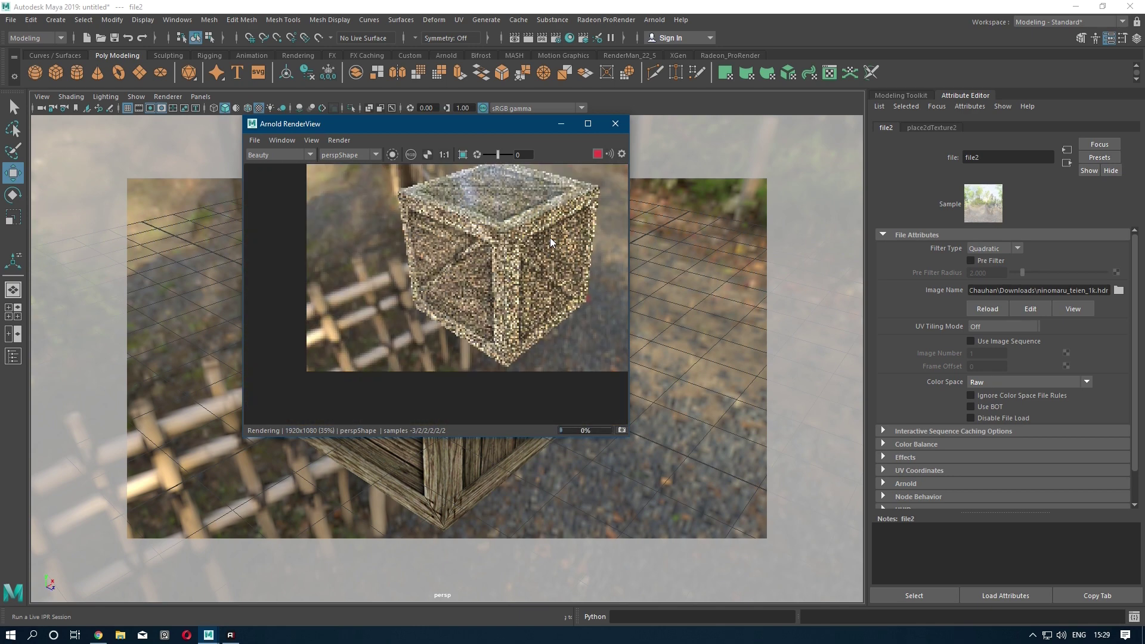
middle_drag(545, 230, 502, 248)
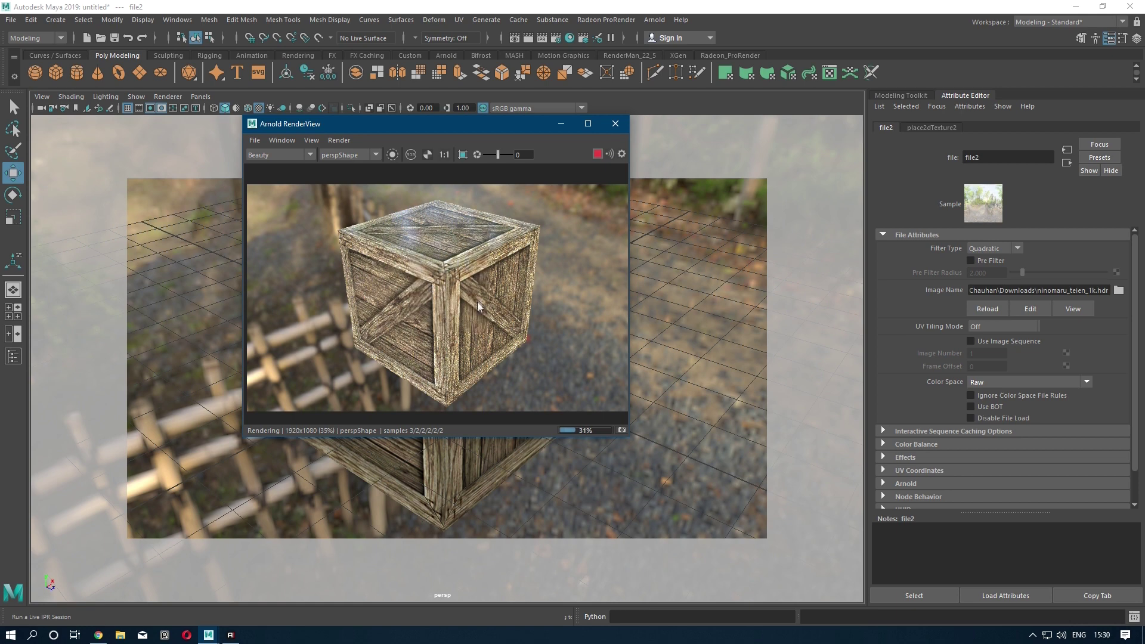
Step: Stop the render and show the attributes of the crate's aiStandardSurface material
click(453, 483)
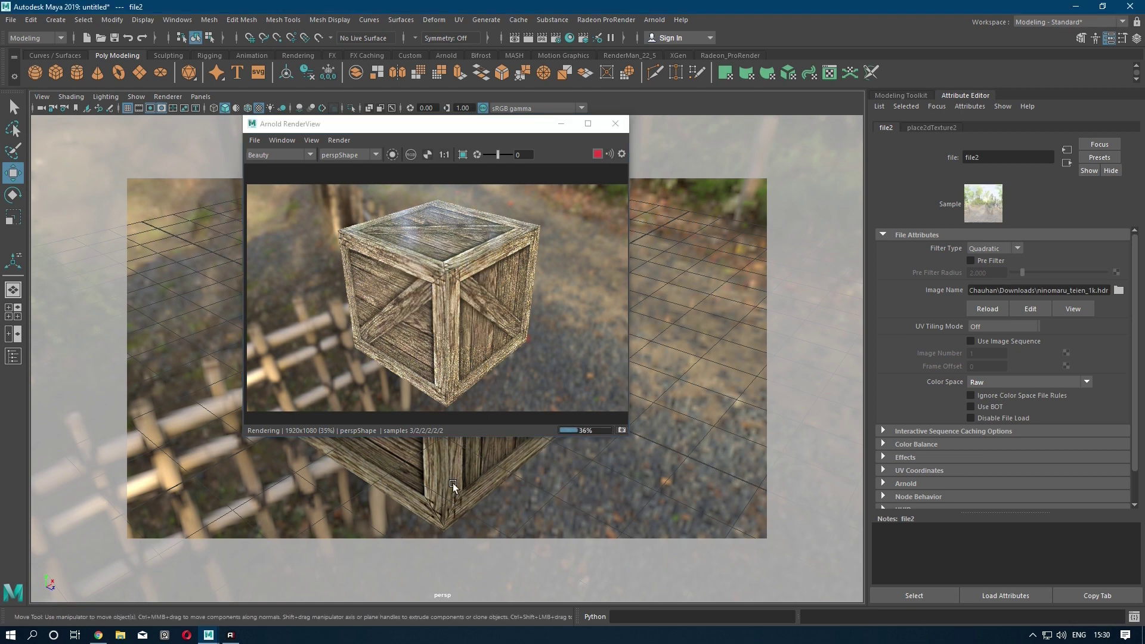
click(598, 153)
right_drag(423, 490, 442, 596)
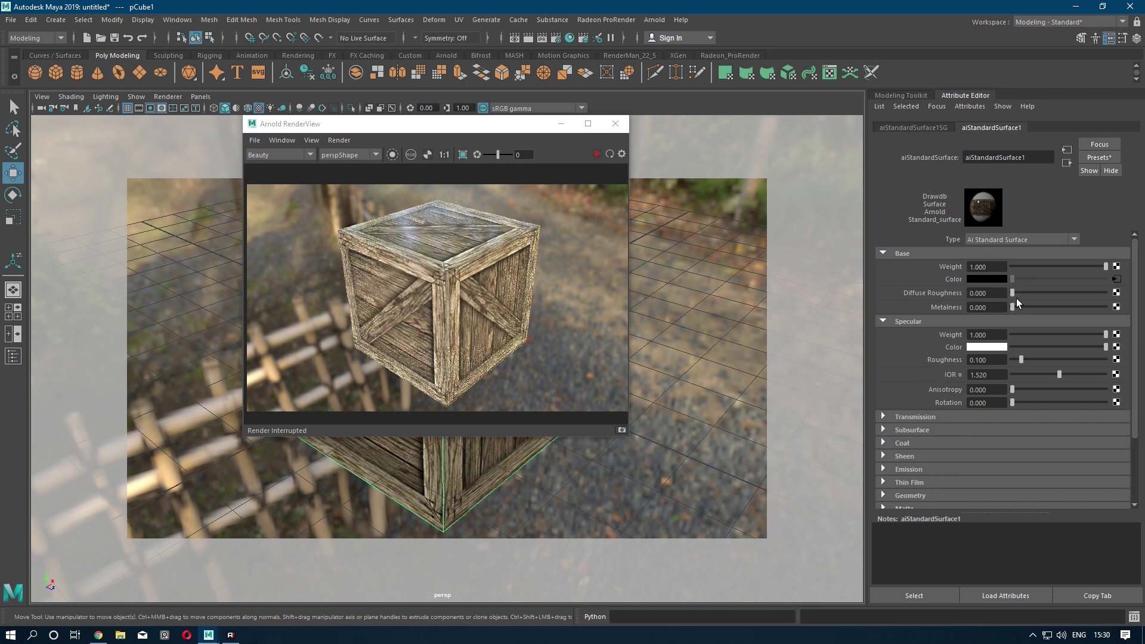
Step: Set the crate material's diffuse roughness to 0, specular weight to 0 and specular roughness to 1, and test-render the result
drag(1012, 296, 1044, 300)
click(997, 294)
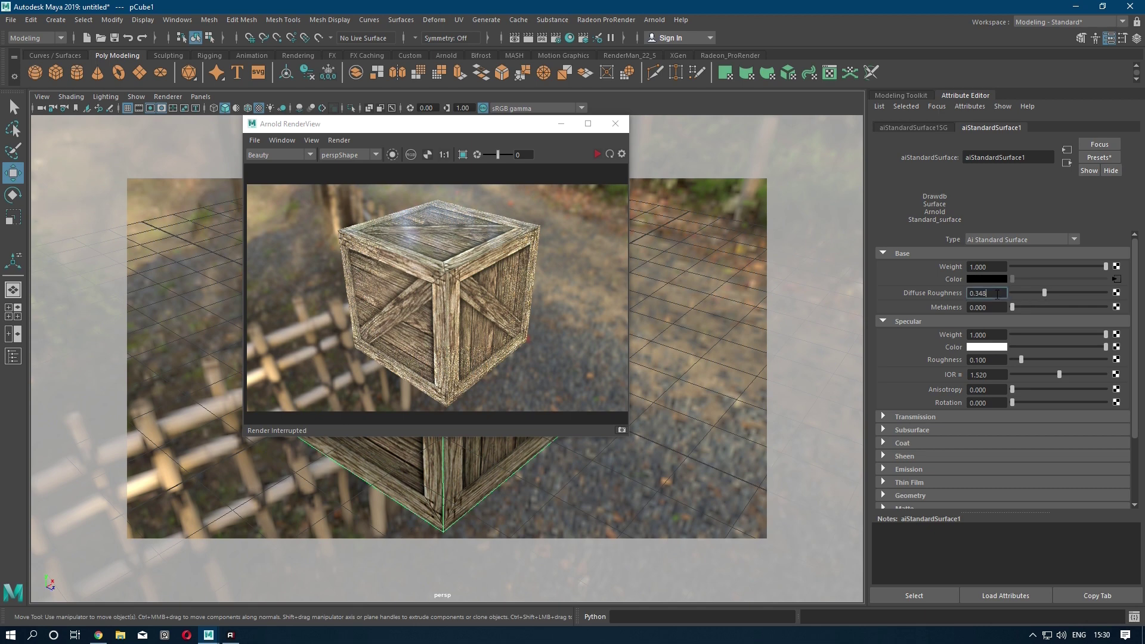
key(Return)
drag(1021, 358, 1141, 367)
click(597, 154)
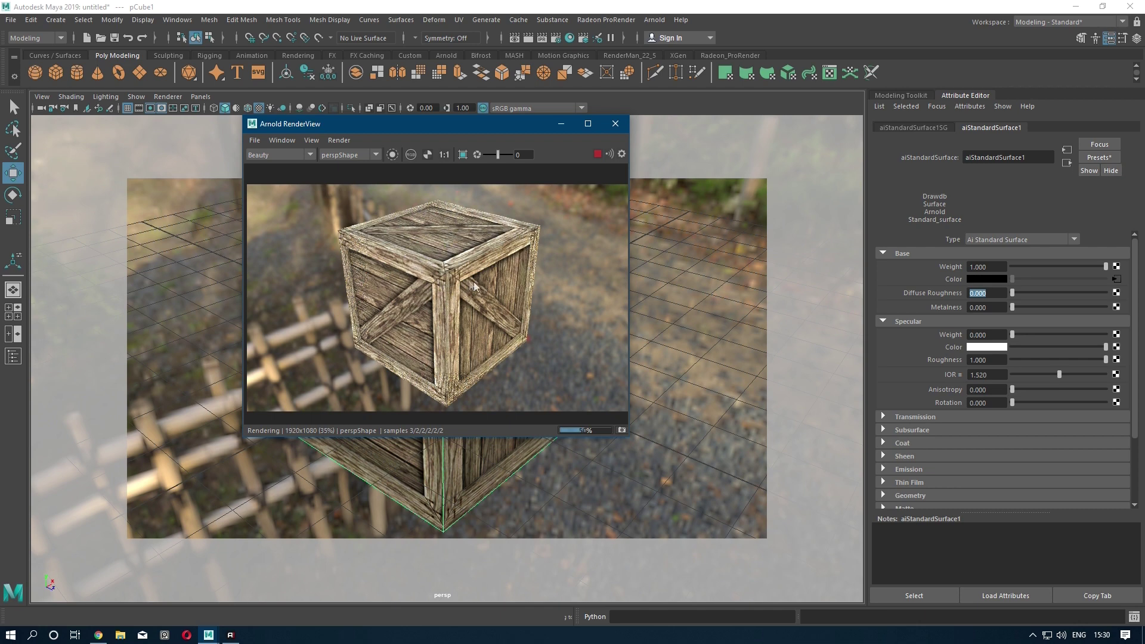
click(601, 154)
Step: Connect a File texture to the Bump Mapping attribute in the crate material's Geometry settings
scroll(1050, 361, down, 3)
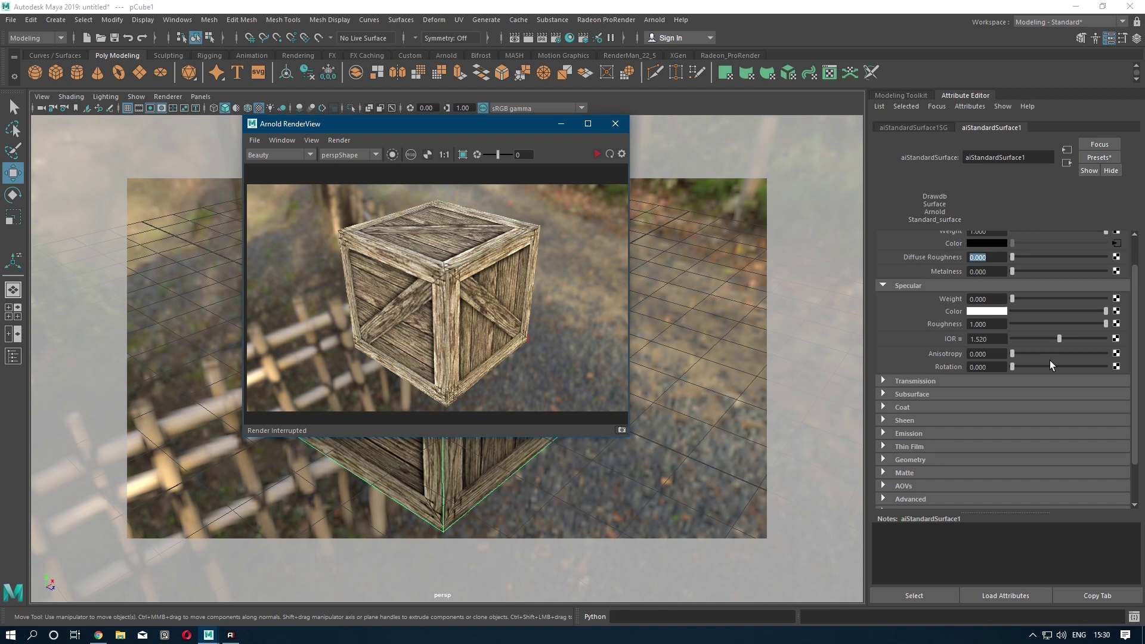
scroll(909, 385, down, 1)
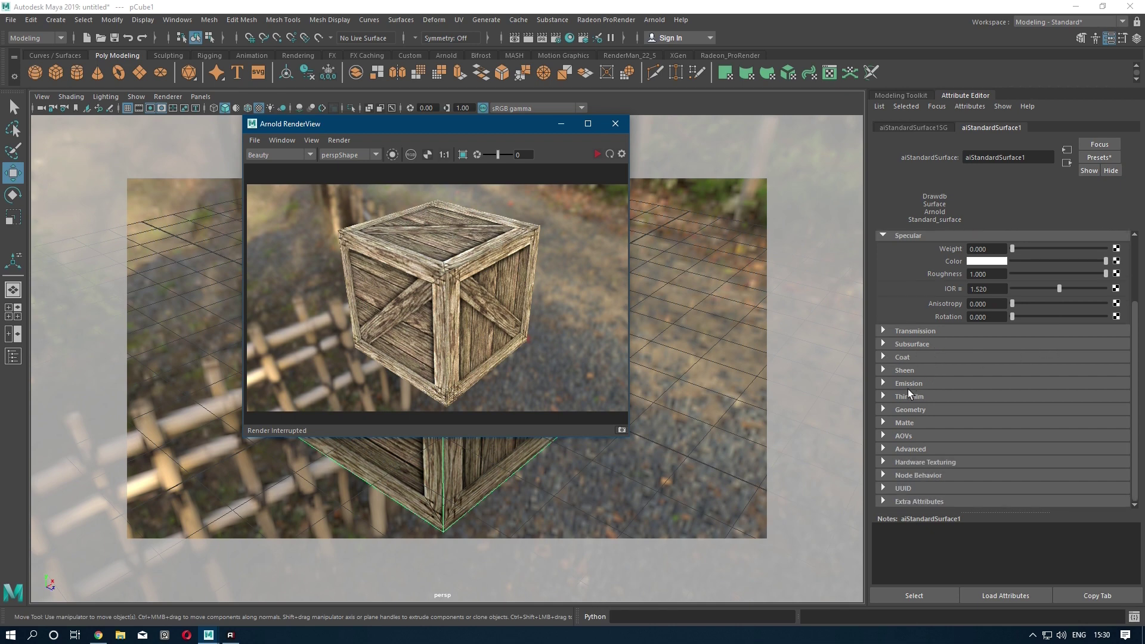
click(884, 409)
click(1114, 447)
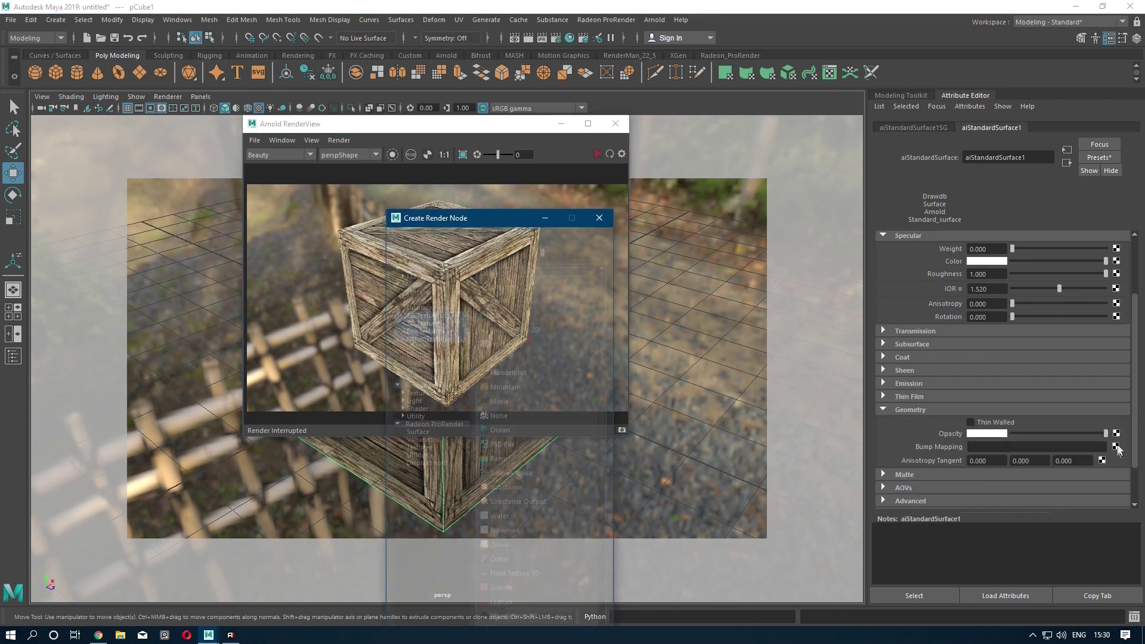
click(498, 314)
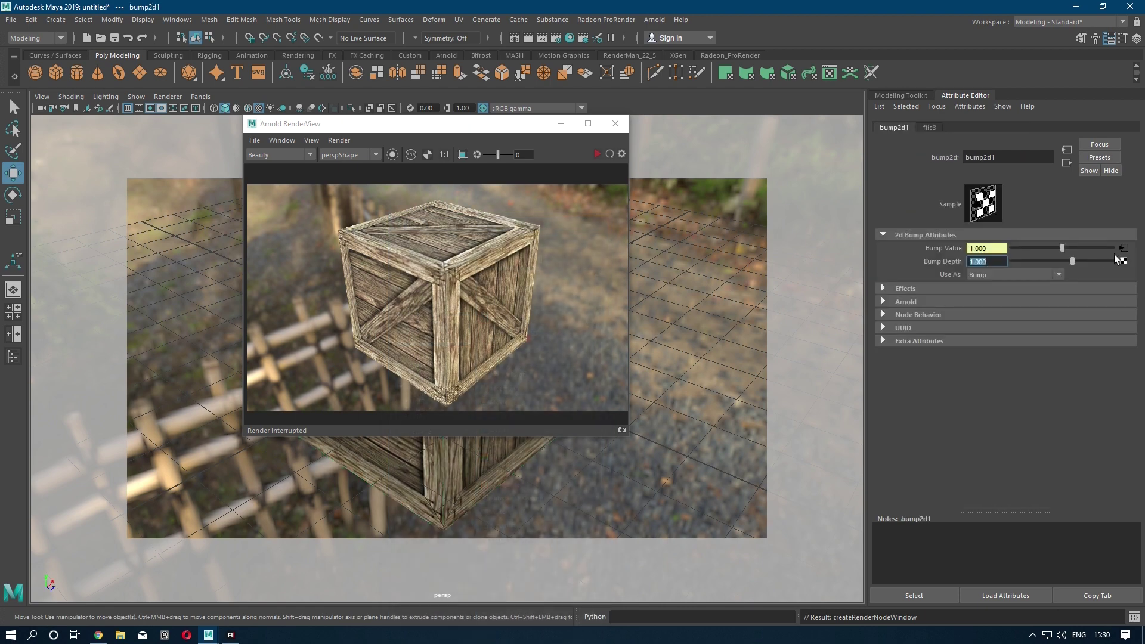
Step: Load Box Texture.jpg from the Desktop as the image of the bump map's file texture
click(1124, 248)
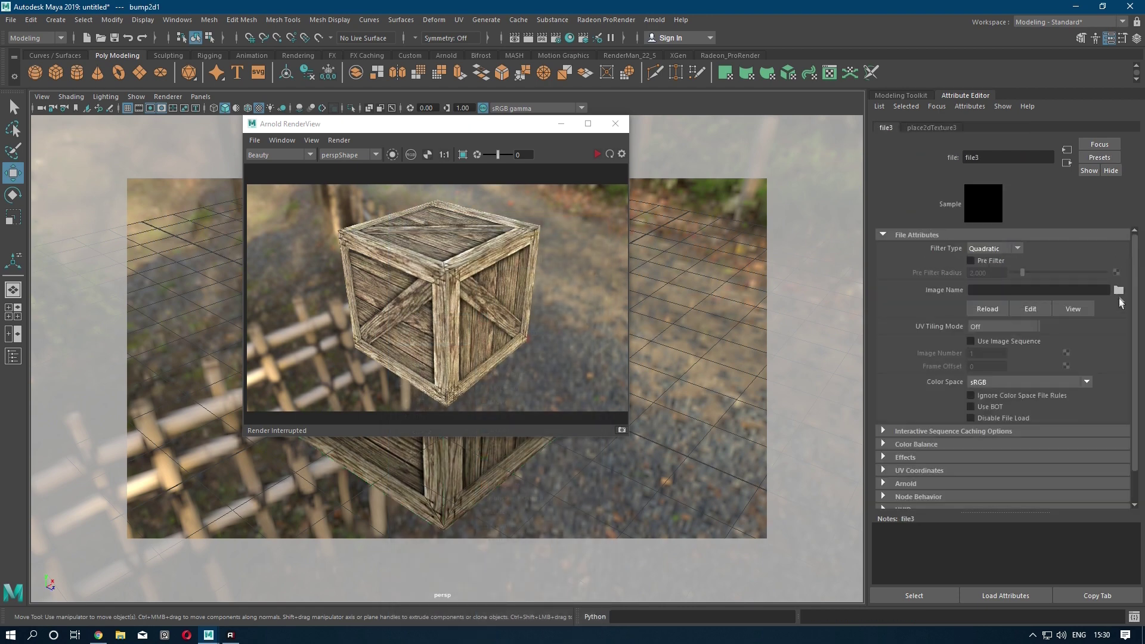
click(1119, 290)
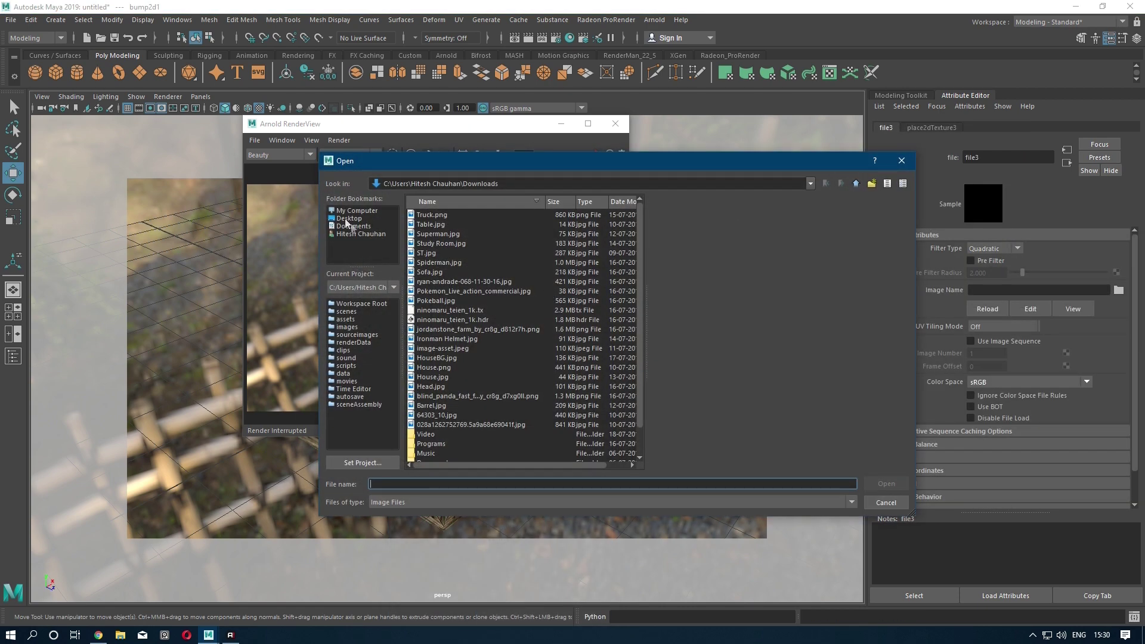
click(348, 218)
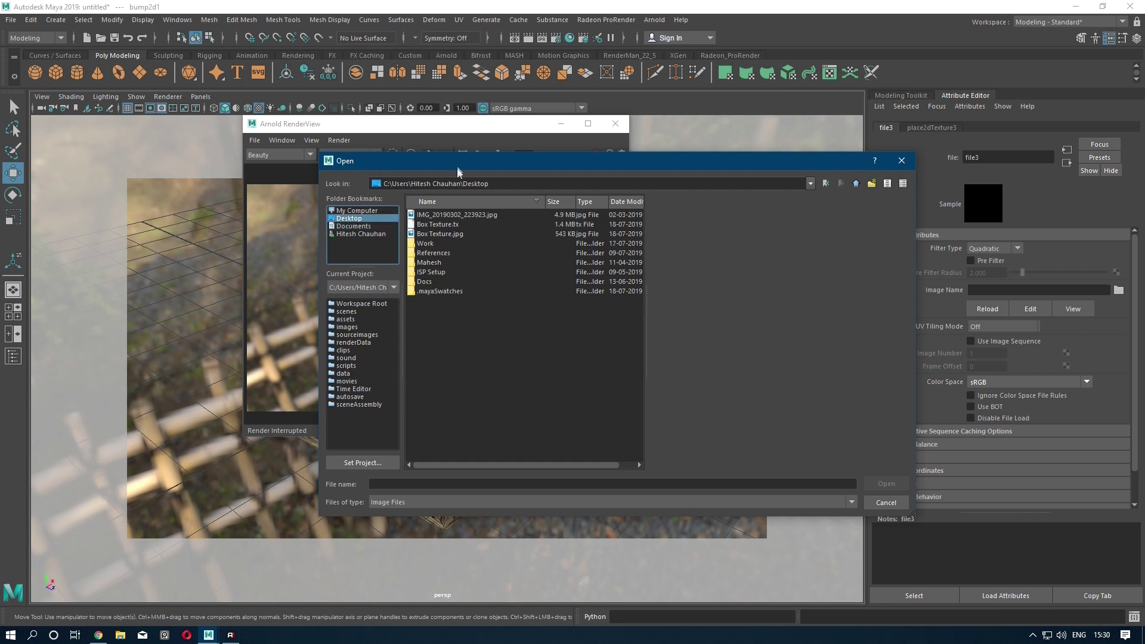
drag(458, 172, 649, 129)
click(630, 191)
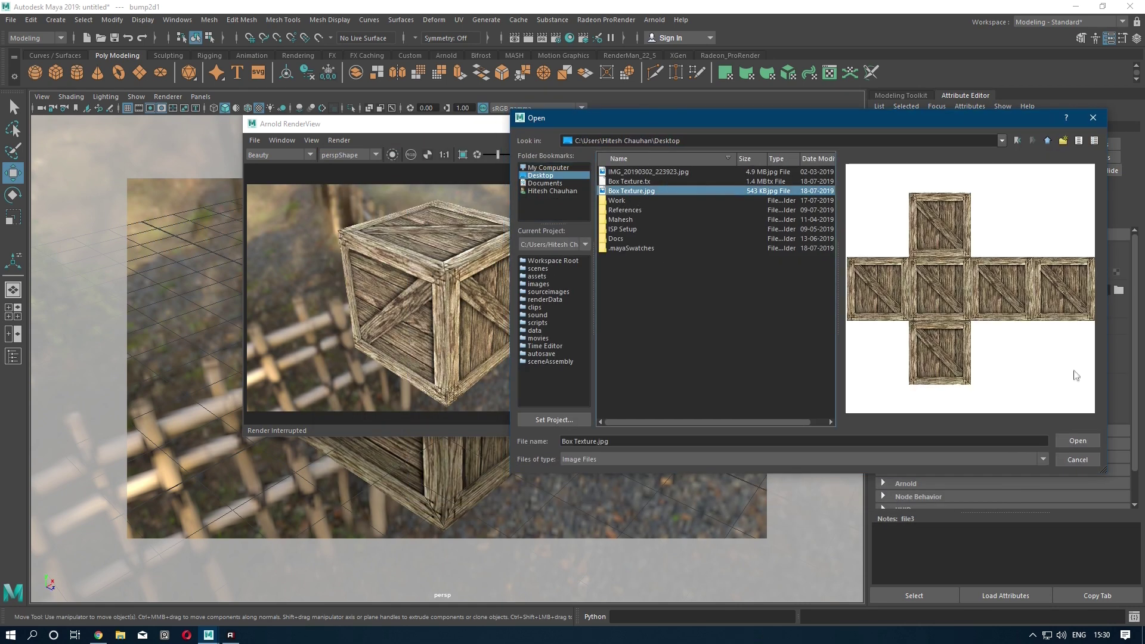
click(1065, 442)
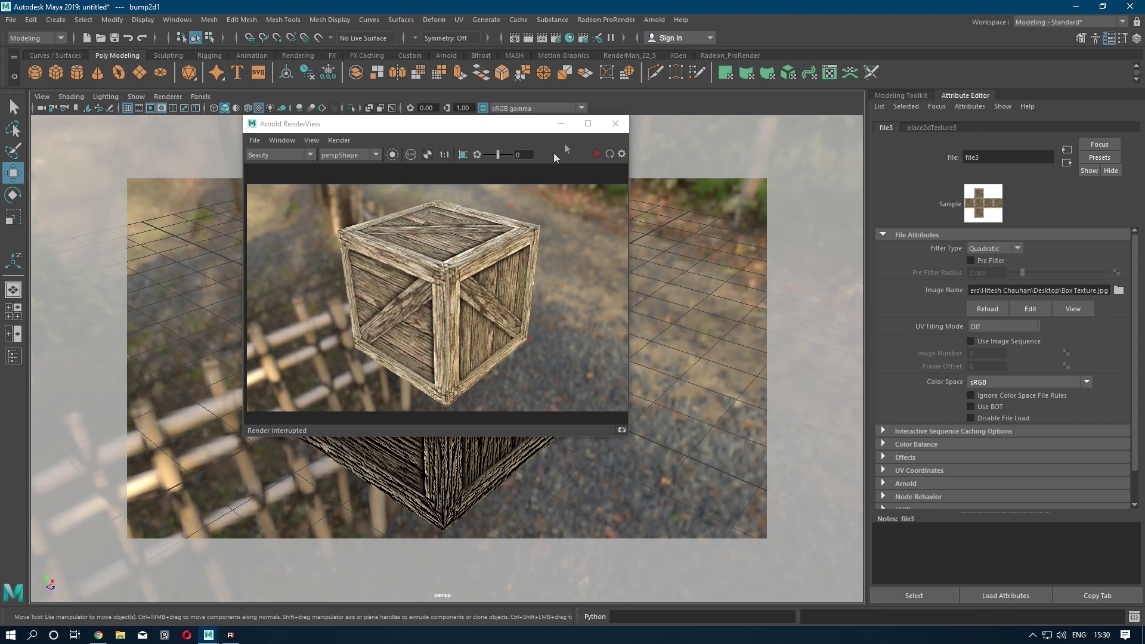
Step: Set the bump node's Bump Depth to 0.1 and render the crate again
click(1067, 162)
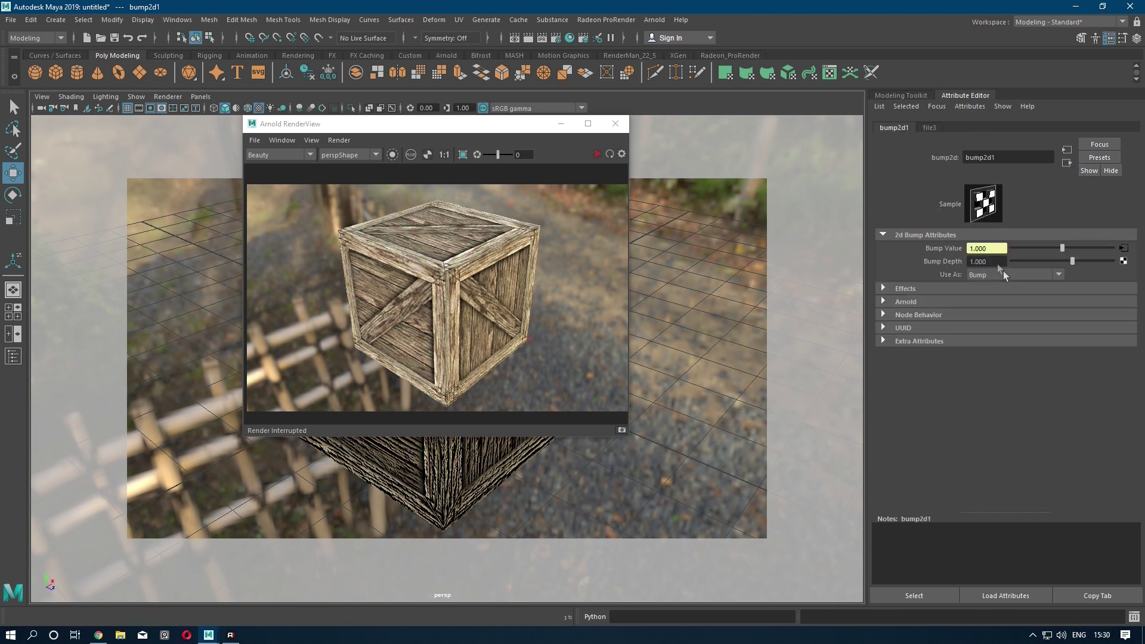
click(996, 262)
key(Return)
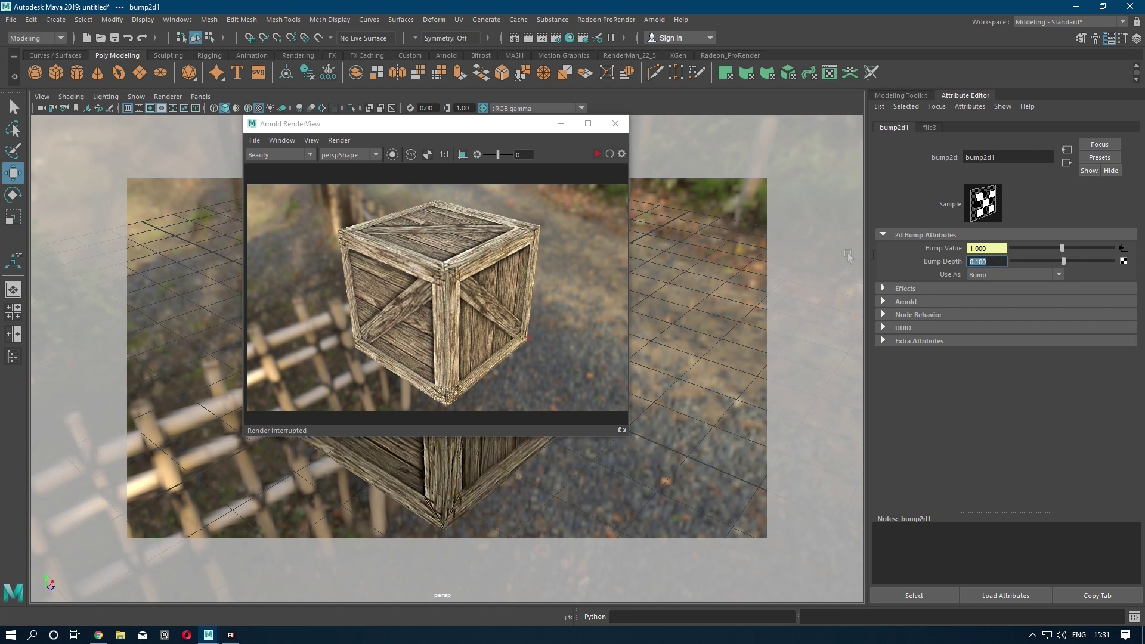
click(597, 153)
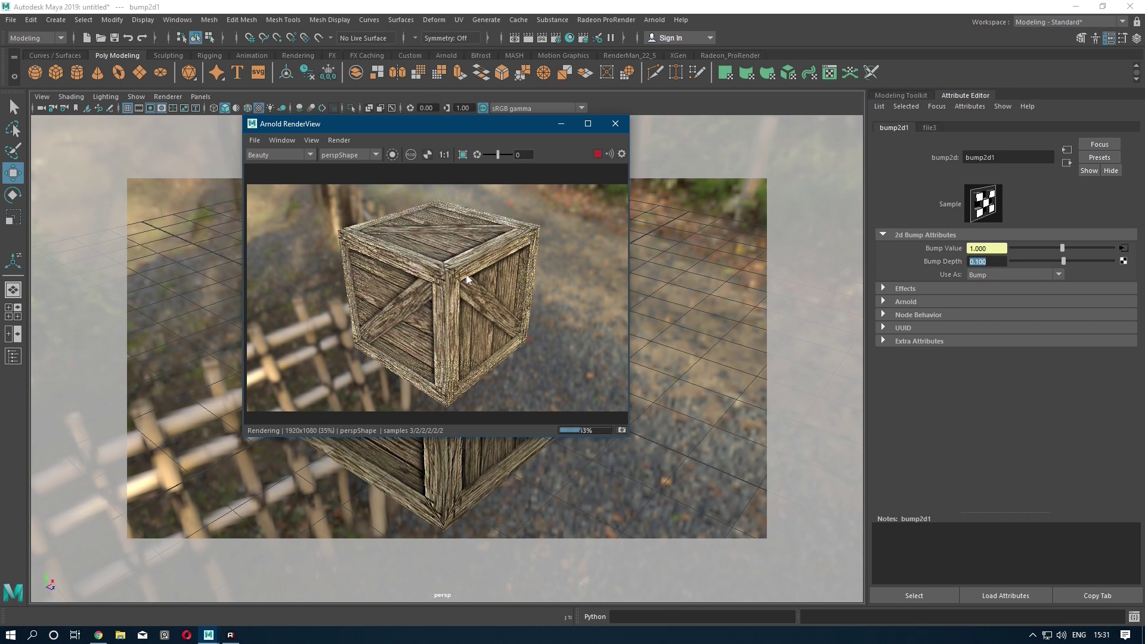
Step: Open the bump node's Bump Depth value for editing
click(995, 261)
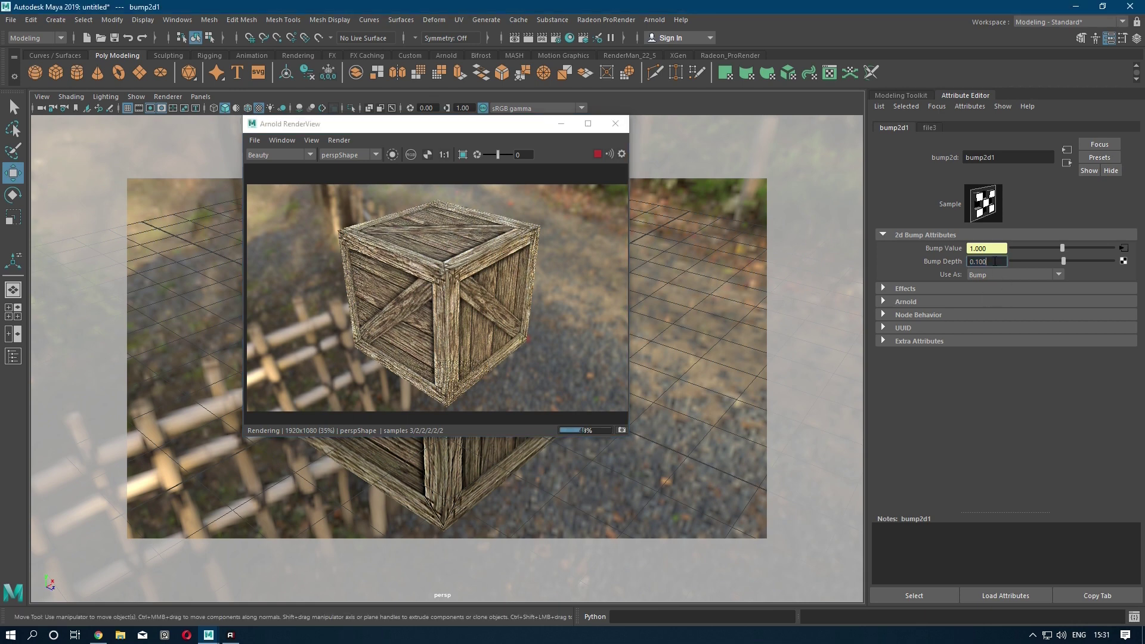